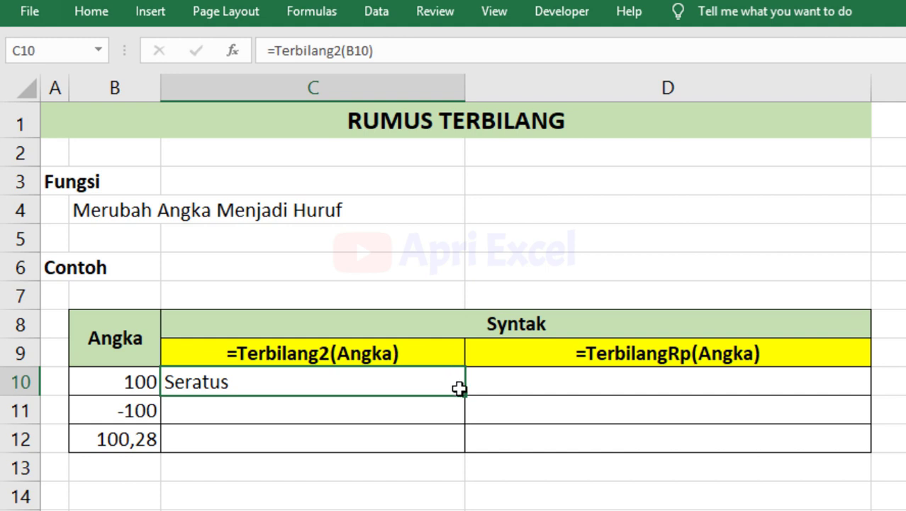
Copy C10's Terbilang2 formula down to C12, then select D10.
left_click_drag(465, 394, 478, 459)
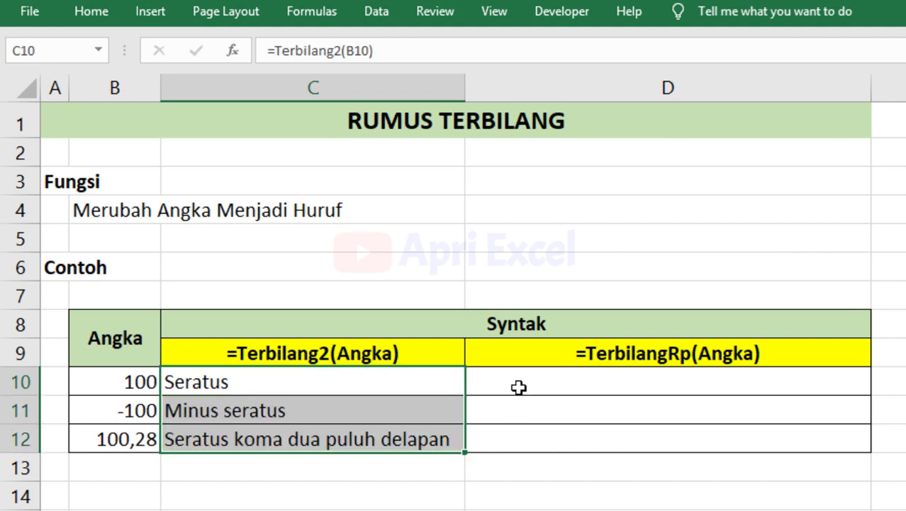
left_click(519, 386)
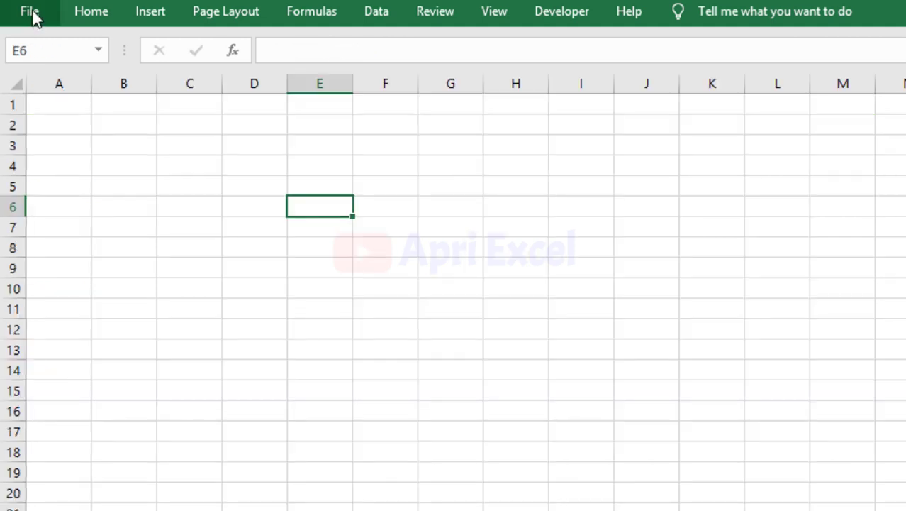
Tick Kumpulan Add Ins Apri Excel in the Excel Options Add-ins manager.
left_click(32, 13)
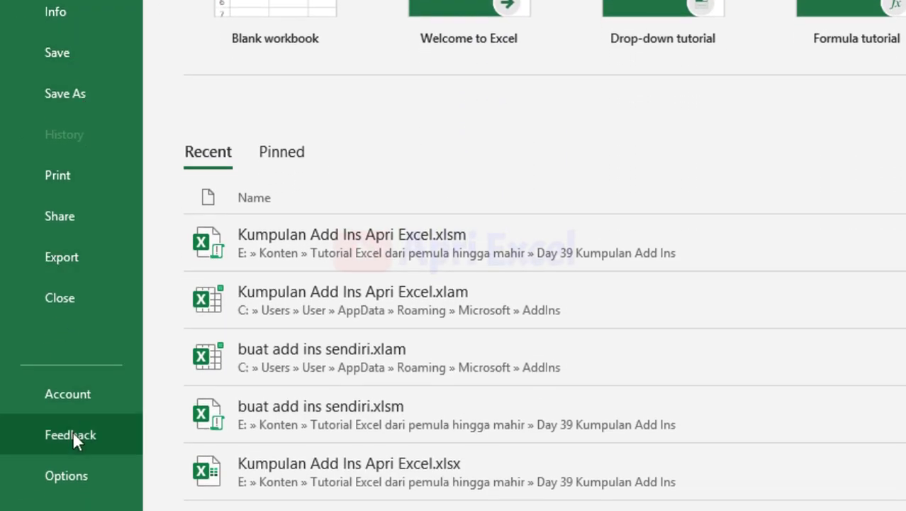
left_click(78, 484)
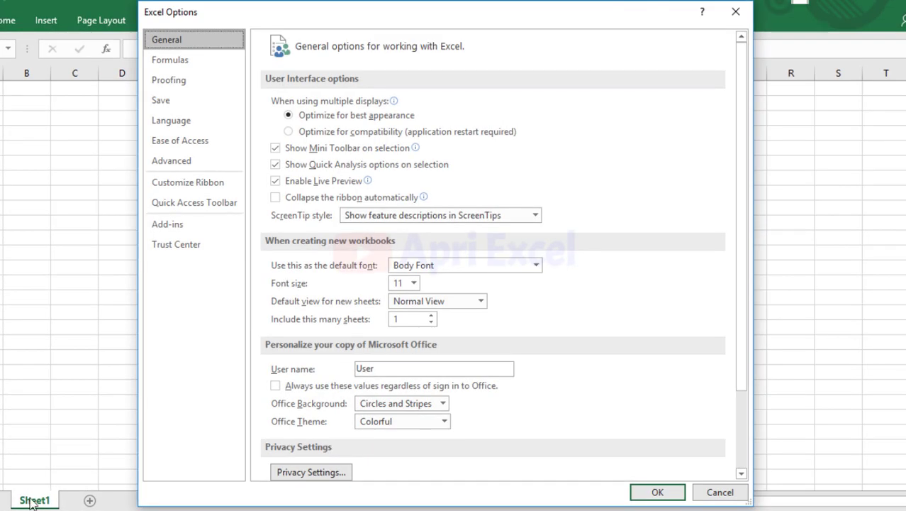
left_click(193, 222)
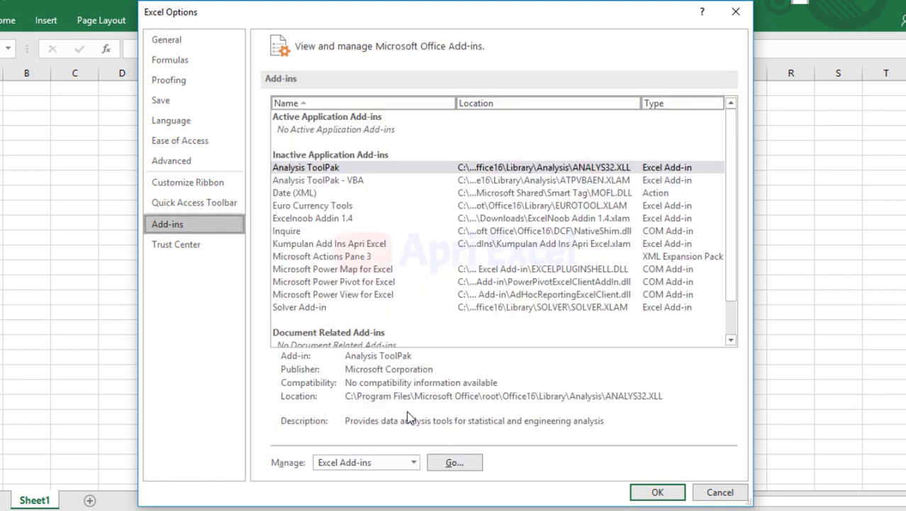
left_click(436, 464)
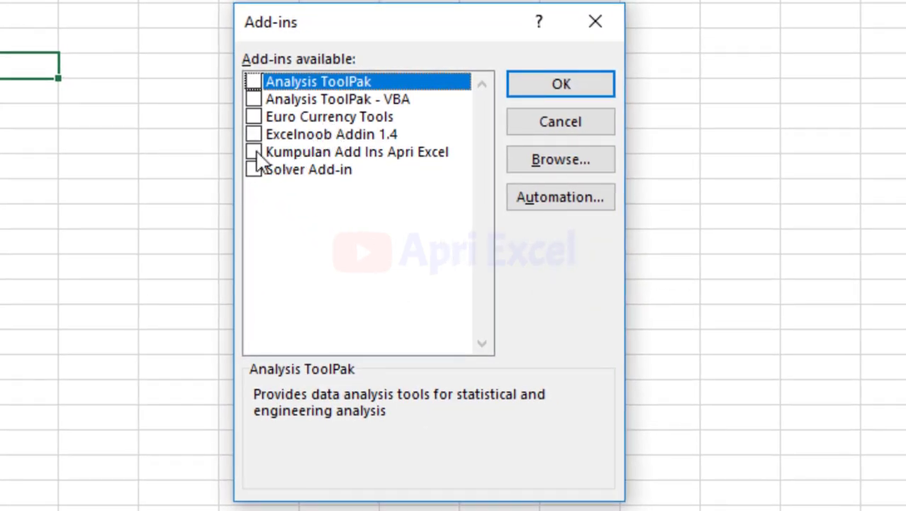
left_click(254, 152)
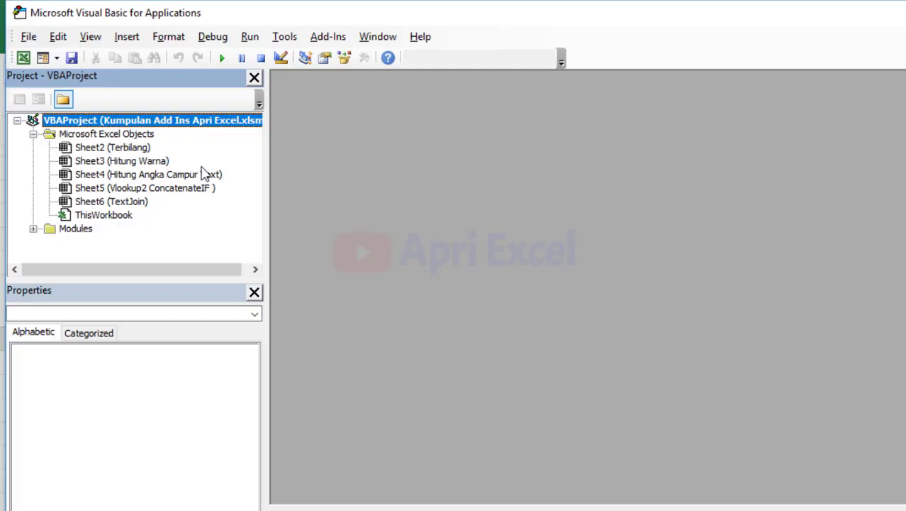
View the code of the Ambil_Angka, Ambil_Text and concatenate2 modules.
double_click(83, 231)
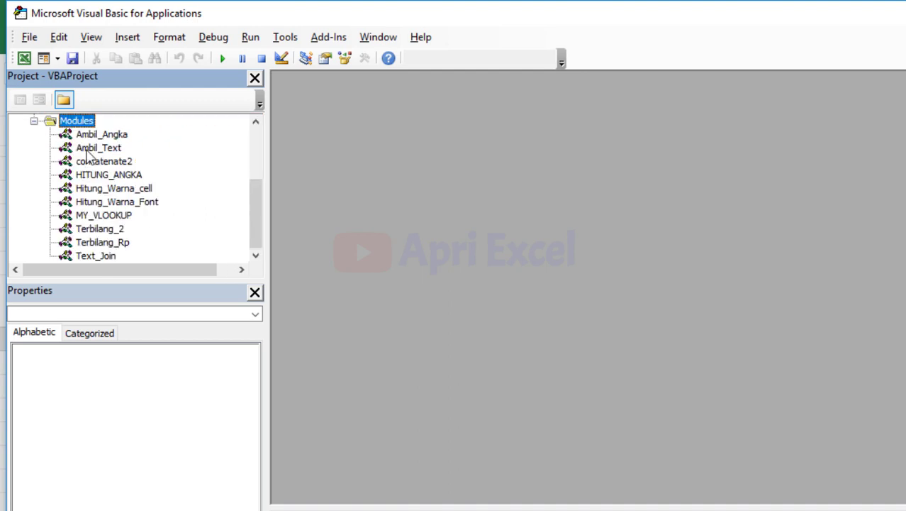
double_click(88, 135)
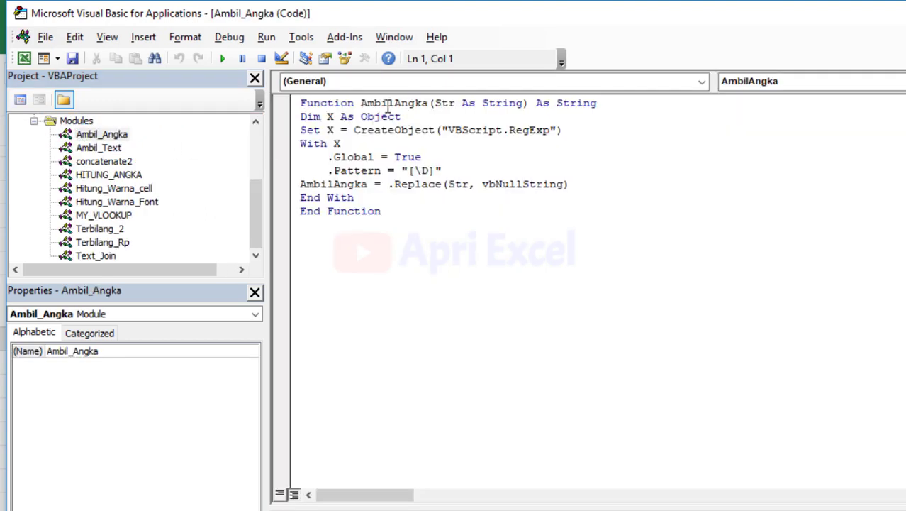
double_click(98, 147)
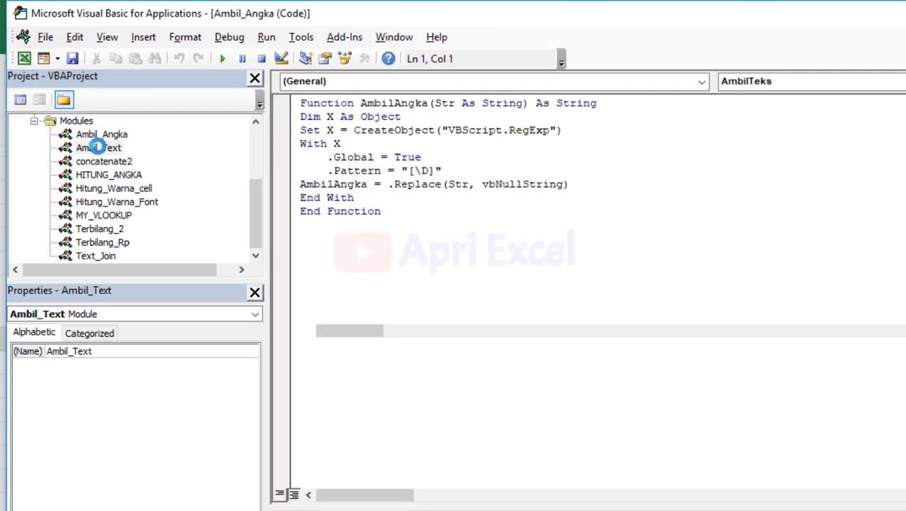
double_click(113, 162)
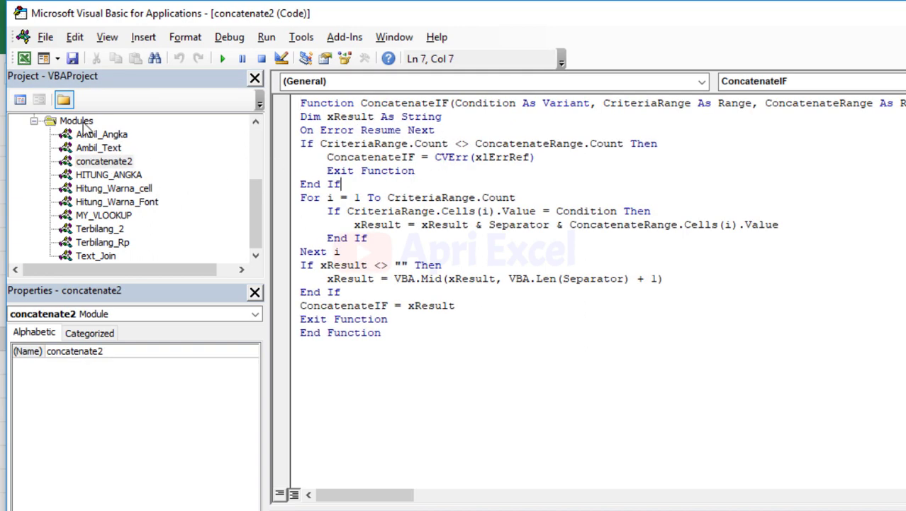
Insert a new empty Module1 into the project's Modules folder.
right_click(82, 123)
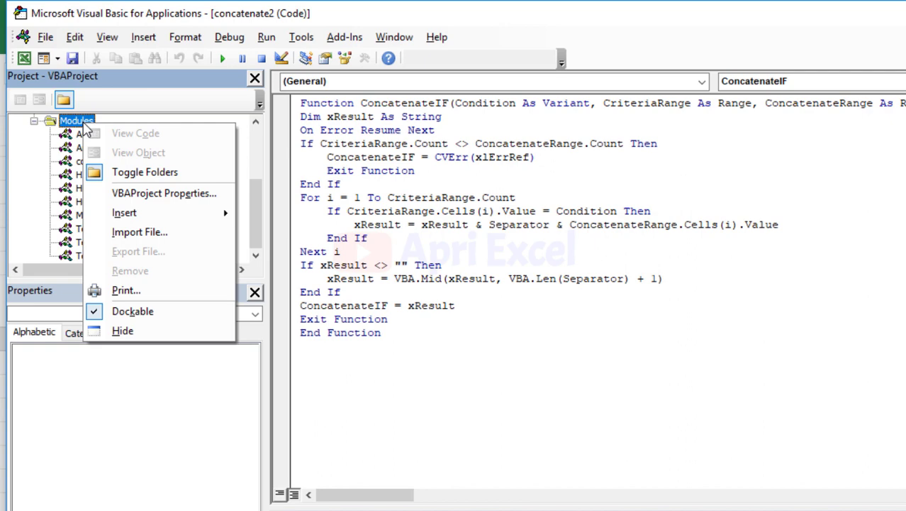
mouse_move(156, 212)
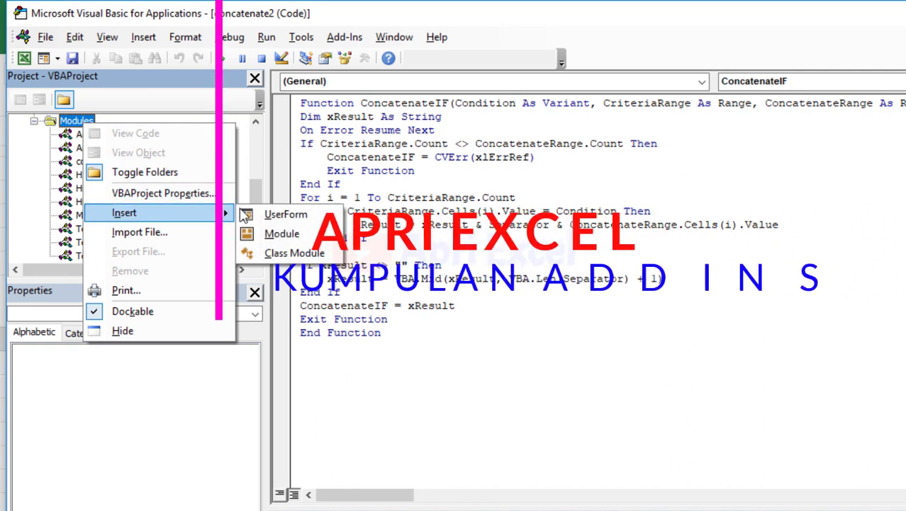
left_click(302, 233)
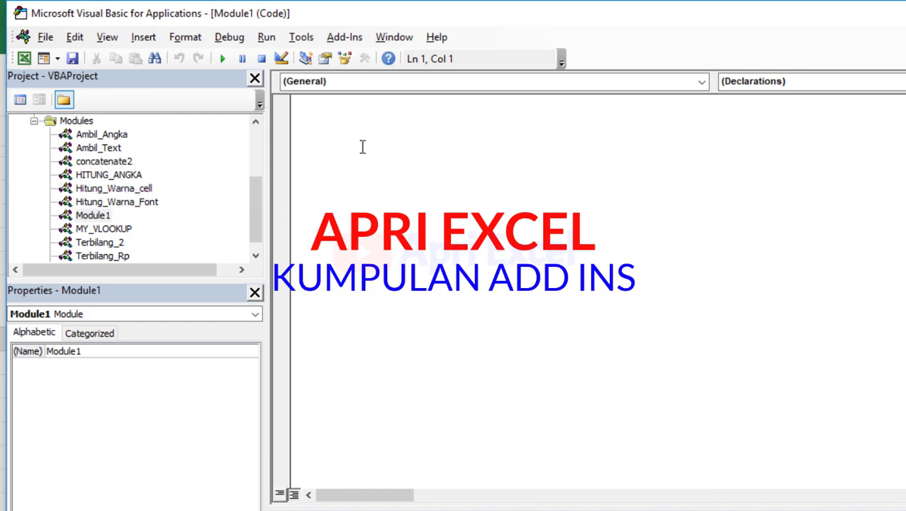
type("Fungsi")
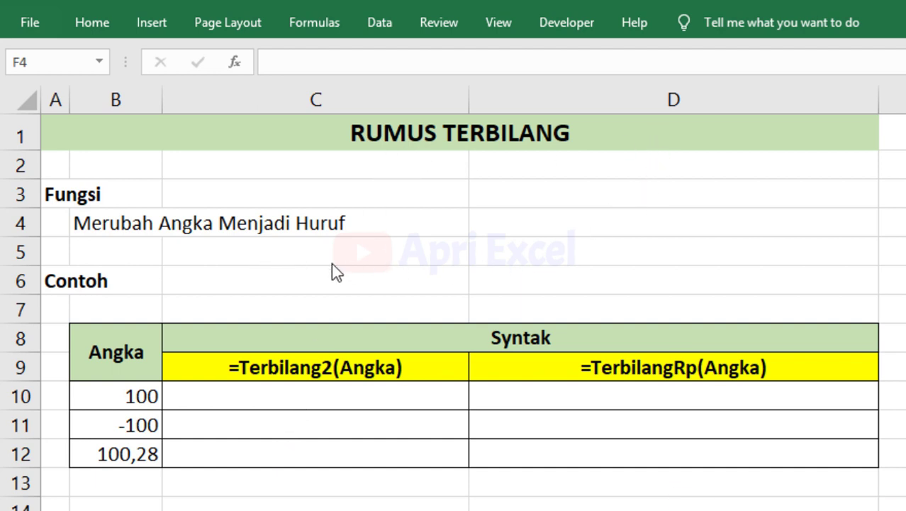
Enter =Terbilang2(B10) in C10 and fill it down to C12.
left_click(302, 393)
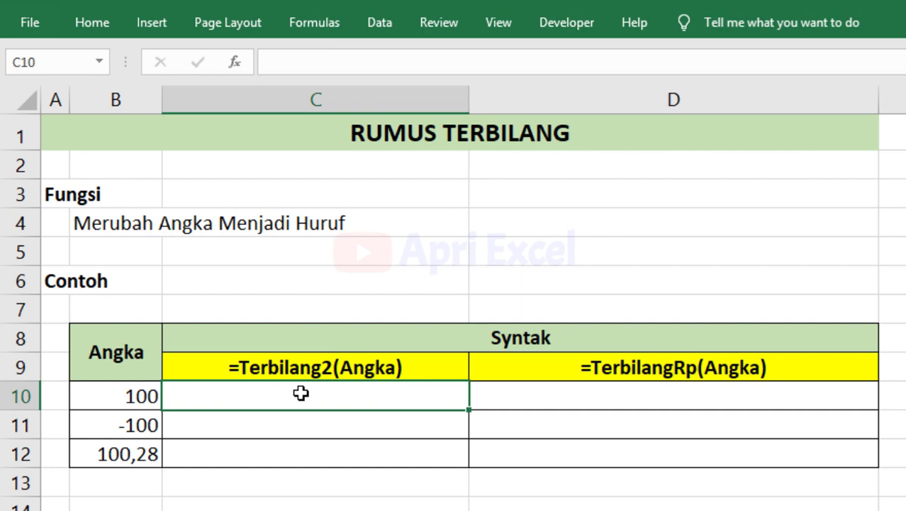
type("=ter")
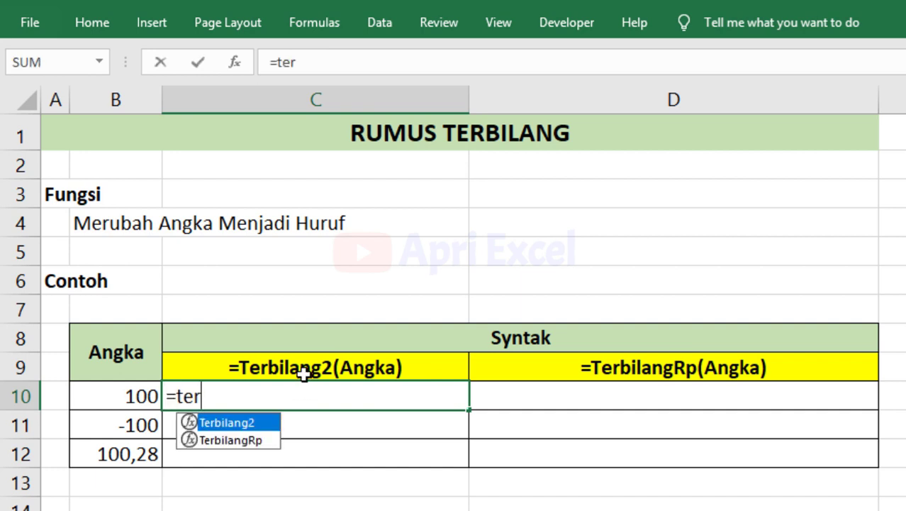
double_click(236, 424)
left_click(153, 395)
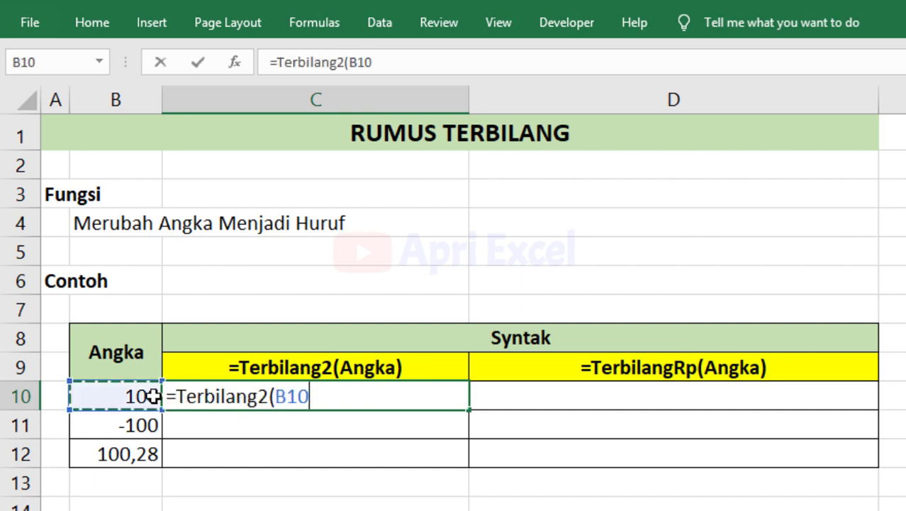
type(")")
key("Return")
left_click(467, 406)
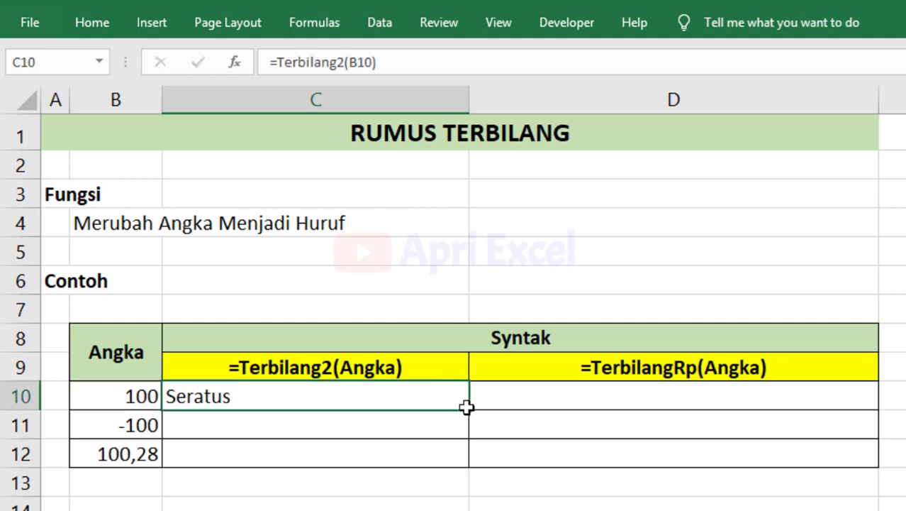
left_click_drag(467, 407, 481, 469)
Enter =TerbilangRp(B10) in D10 and fill it down to D12.
left_click(522, 401)
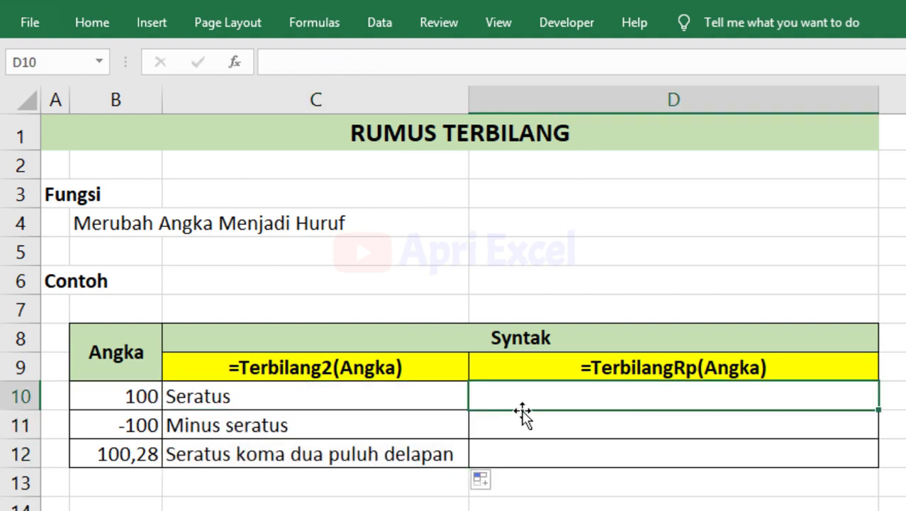
type("=ter")
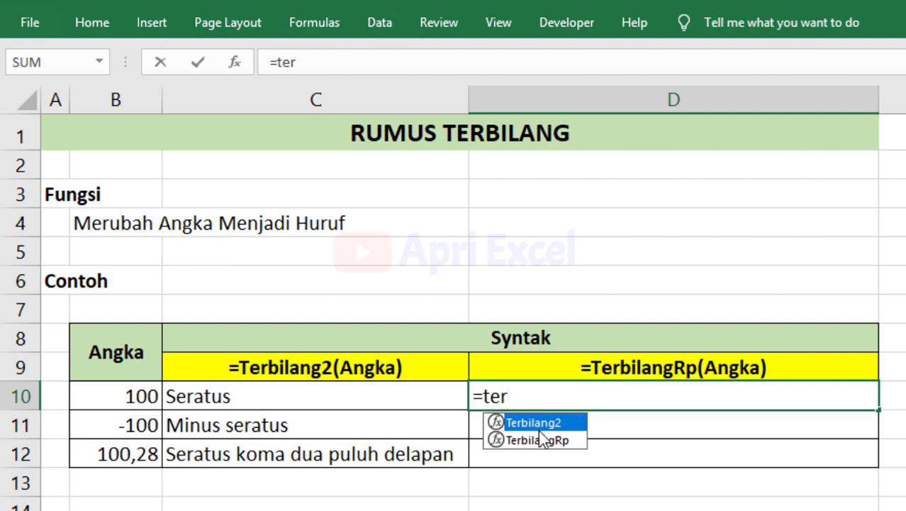
double_click(544, 439)
left_click(147, 397)
type(")")
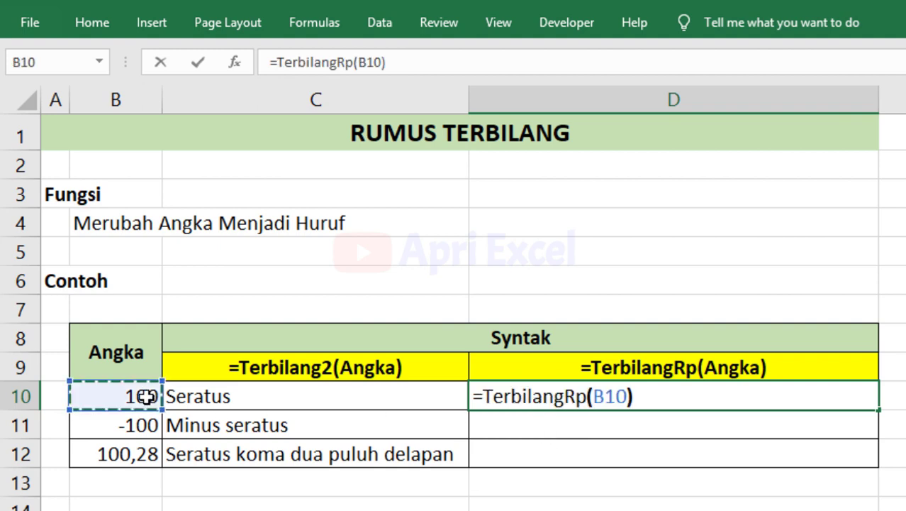
key("Return")
left_click(846, 399)
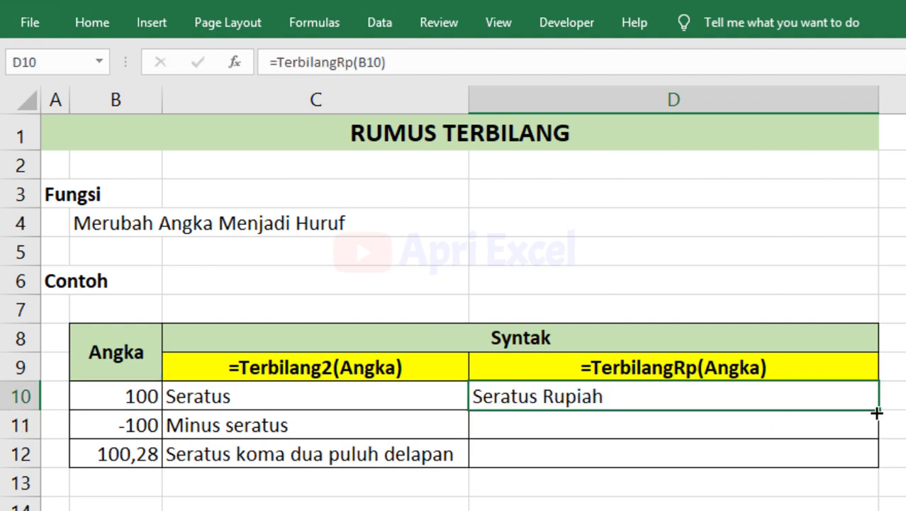
left_click_drag(878, 410, 890, 476)
left_click(522, 508)
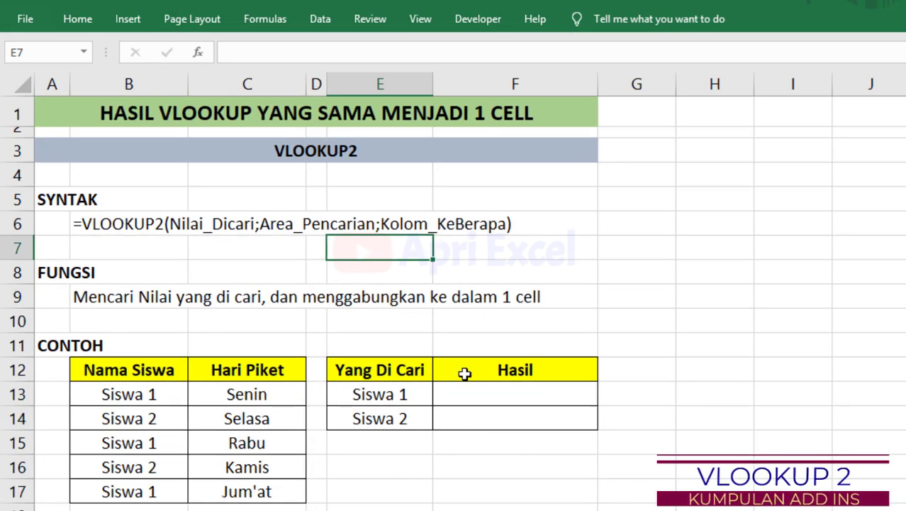
Enter =Vlookup2(E13;B13:C17;2) in F13 to list Siswa 1's duty days.
left_click(464, 394)
type("=")
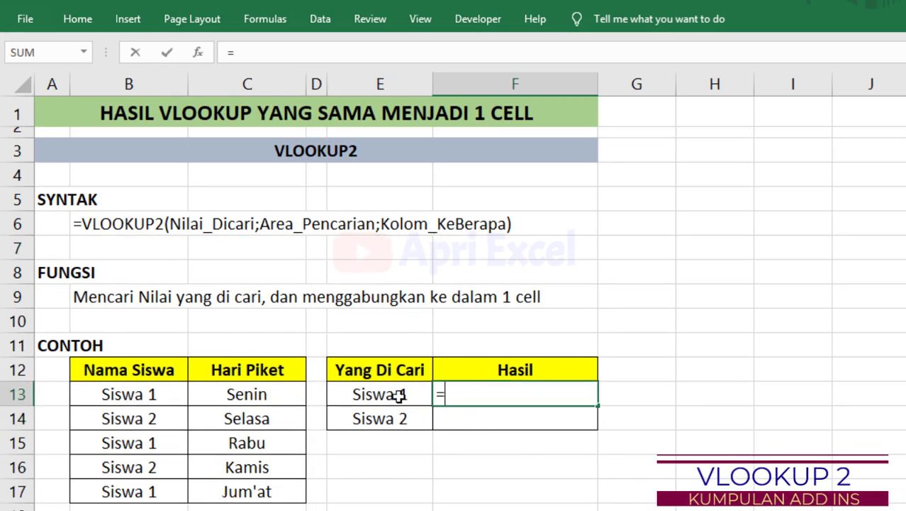
type("vlo")
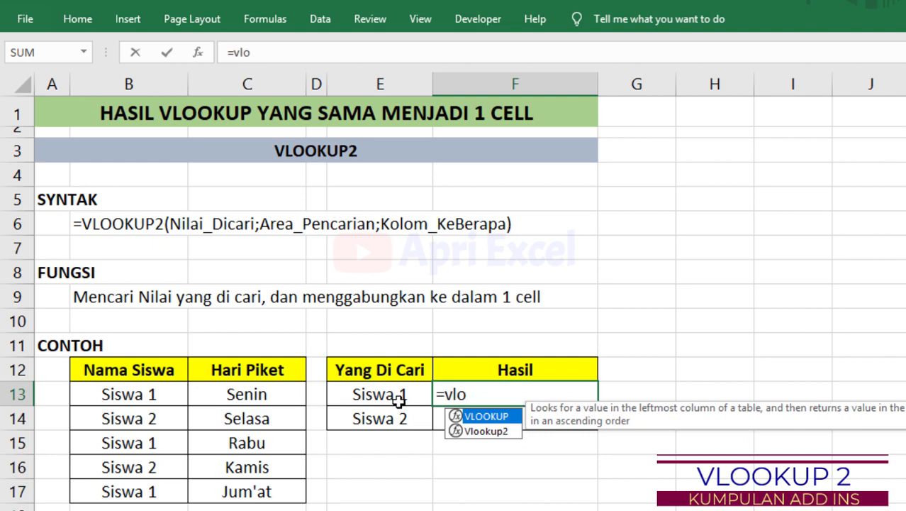
double_click(496, 431)
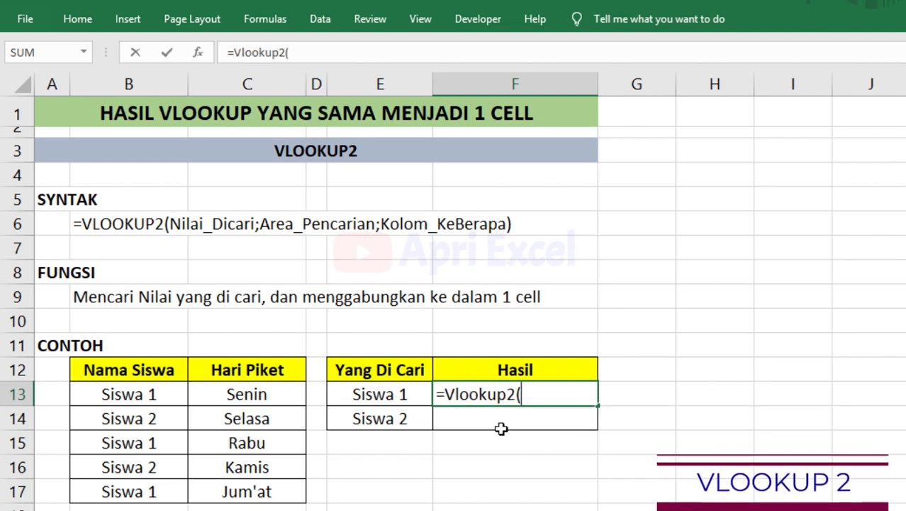
left_click(394, 395)
type(";")
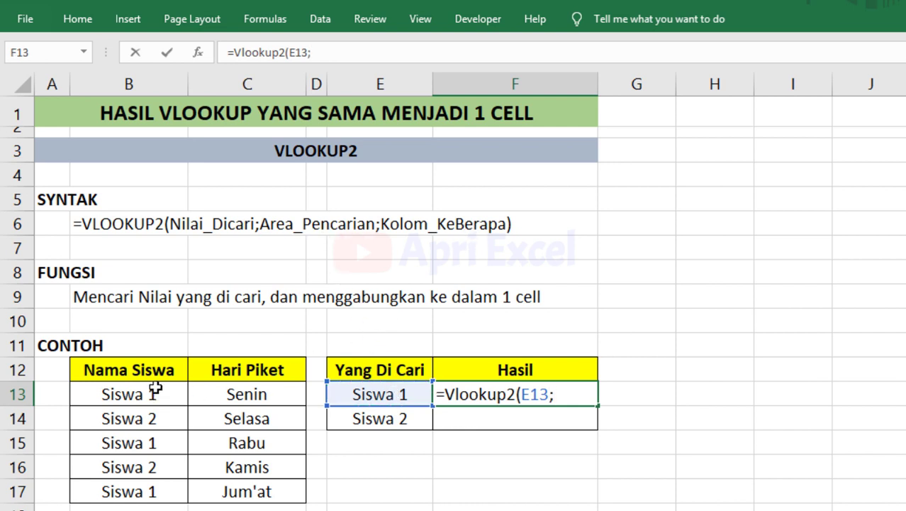
left_click_drag(153, 389, 243, 486)
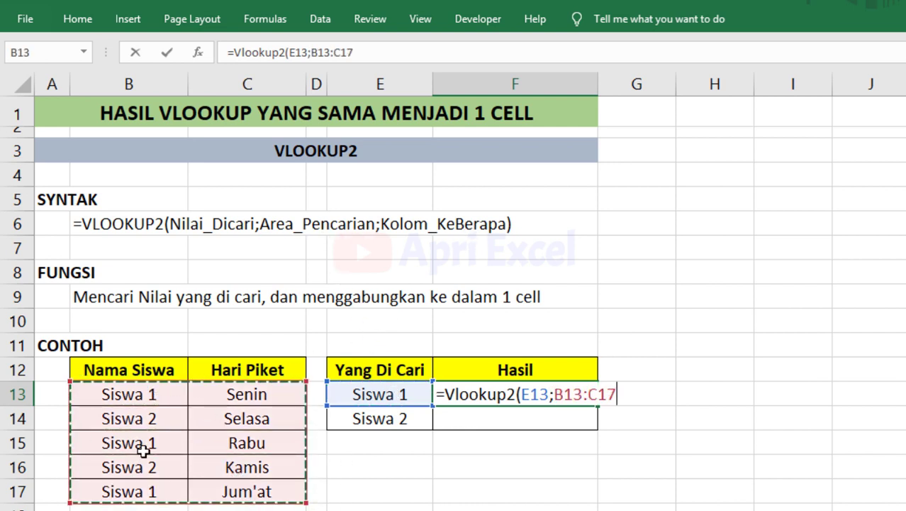
type(";")
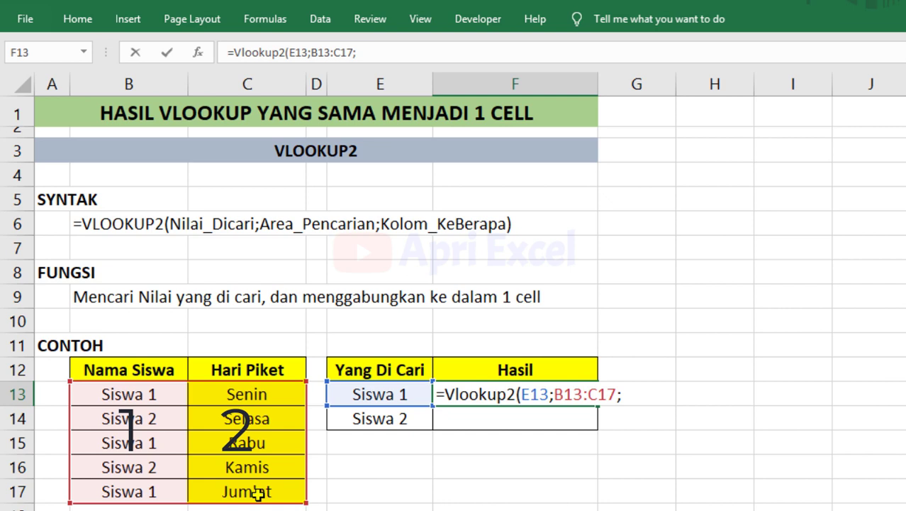
type("2")
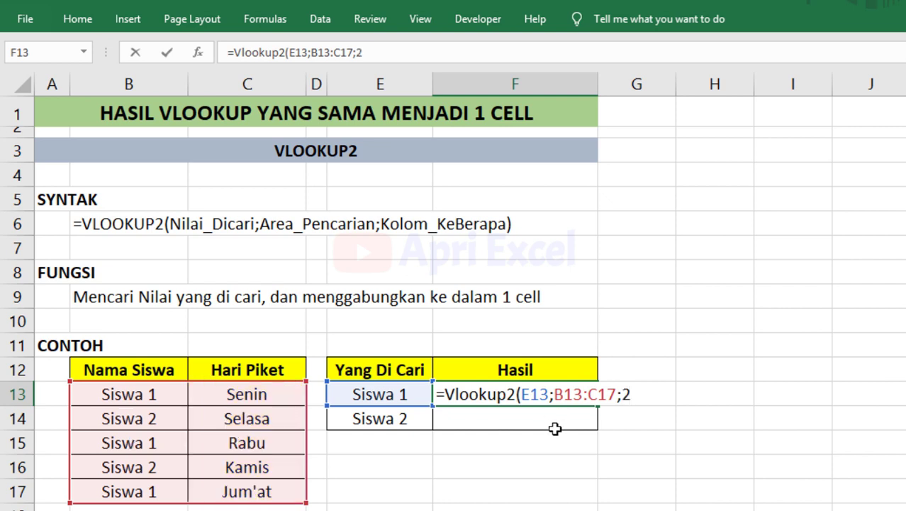
type(")")
key("Return")
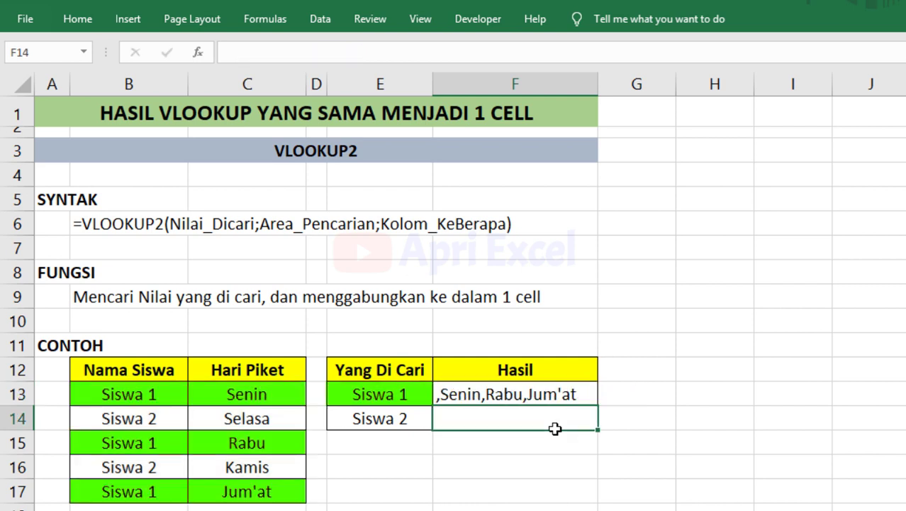
Check the Senin, Rabu, Jum'at matches and fill the Vlookup2 formula down to F14.
left_click(513, 395)
left_click(281, 397)
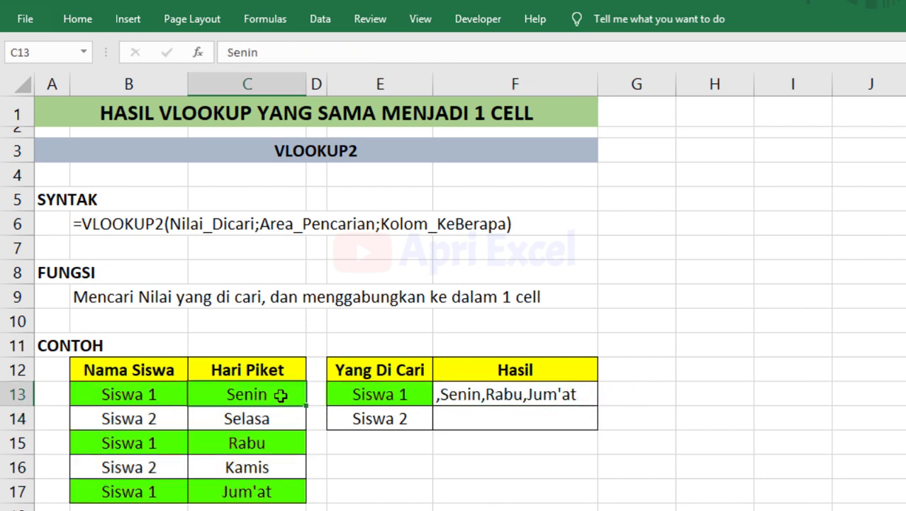
left_click(277, 441)
left_click(270, 495)
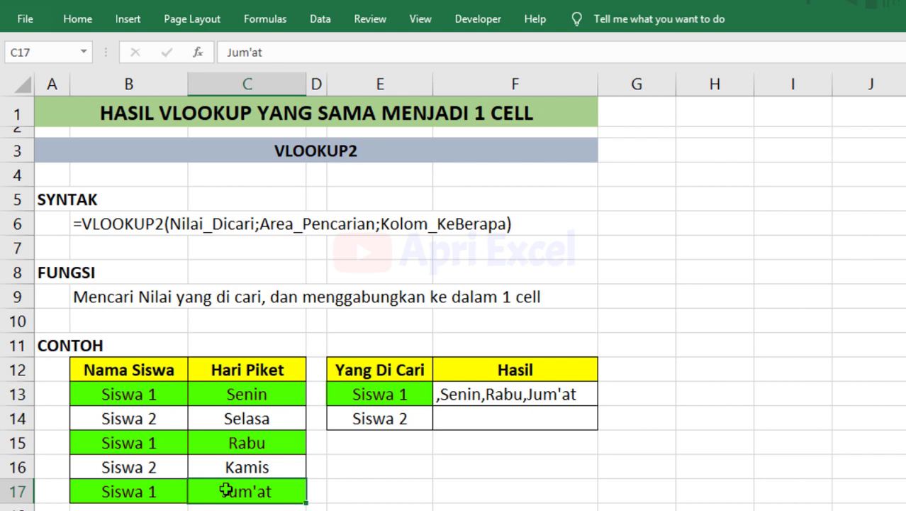
left_click(594, 397)
left_click_drag(598, 405, 600, 429)
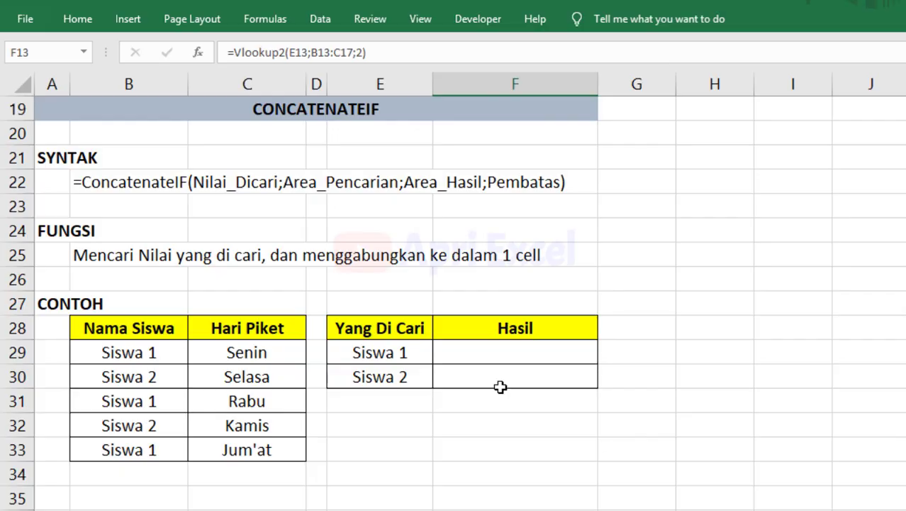
left_click(500, 379)
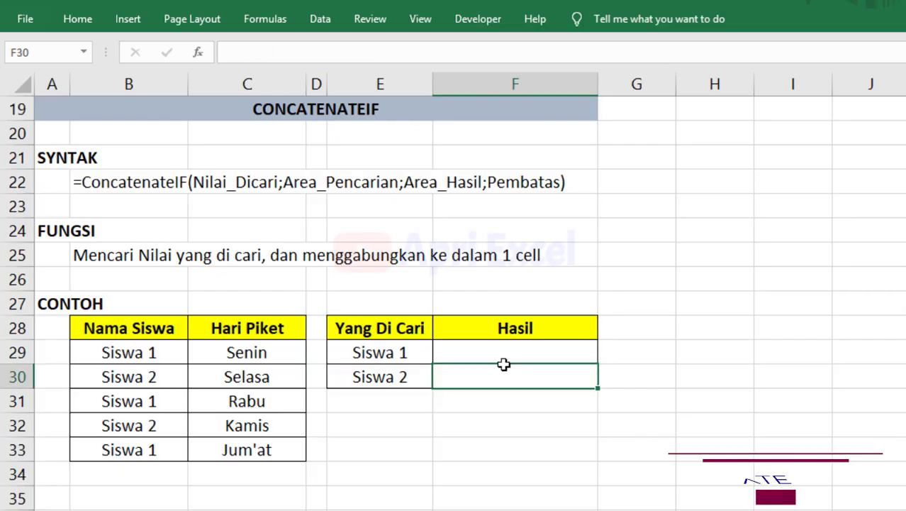
Enter a ConcatenateIF formula in F29 using E29, $B$29:$B$33 and $C$29:$C$33.
left_click(500, 354)
type("=")
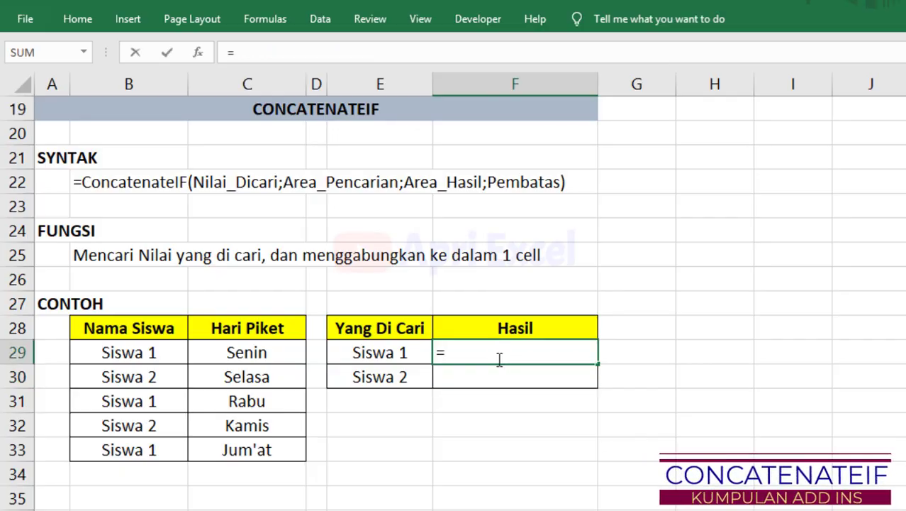
type("conc")
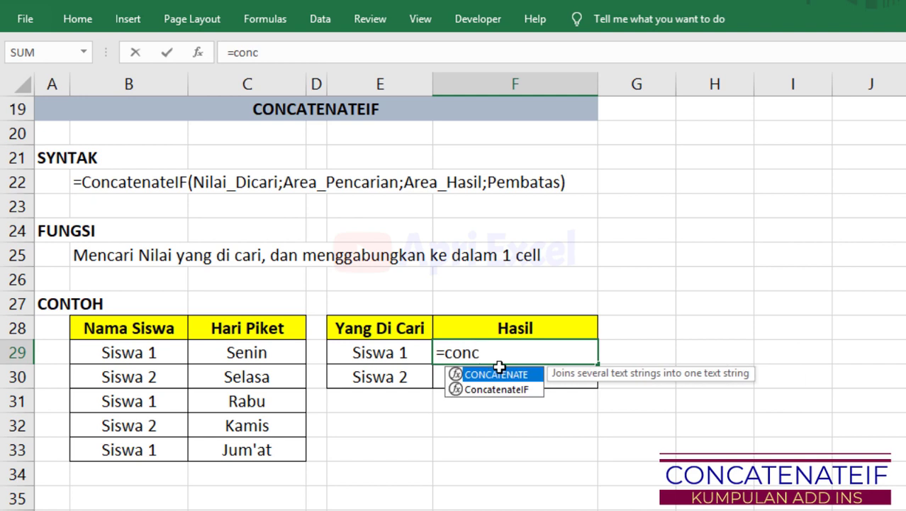
double_click(478, 391)
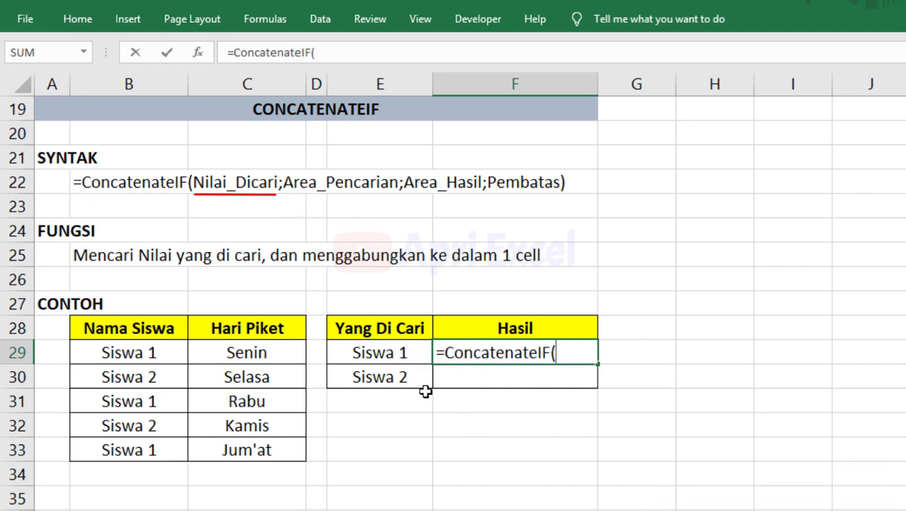
left_click(407, 353)
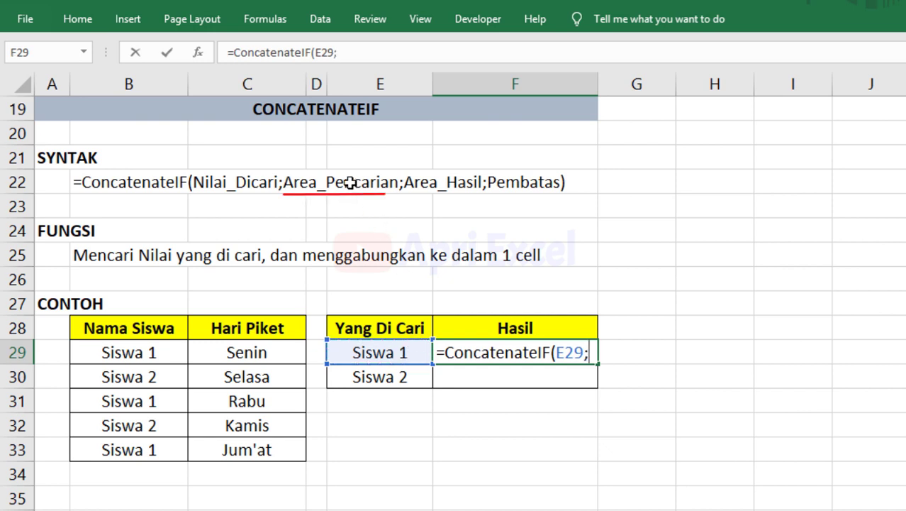
left_click_drag(125, 348, 131, 450)
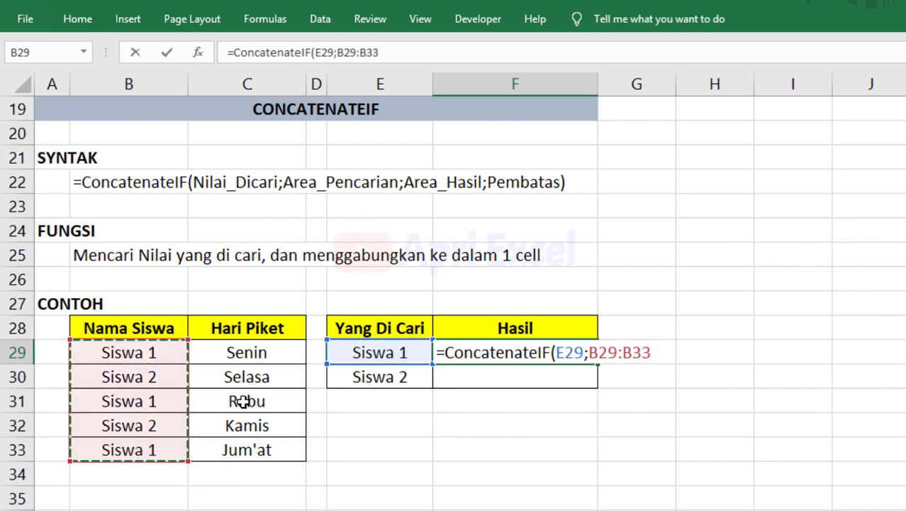
key("F4")
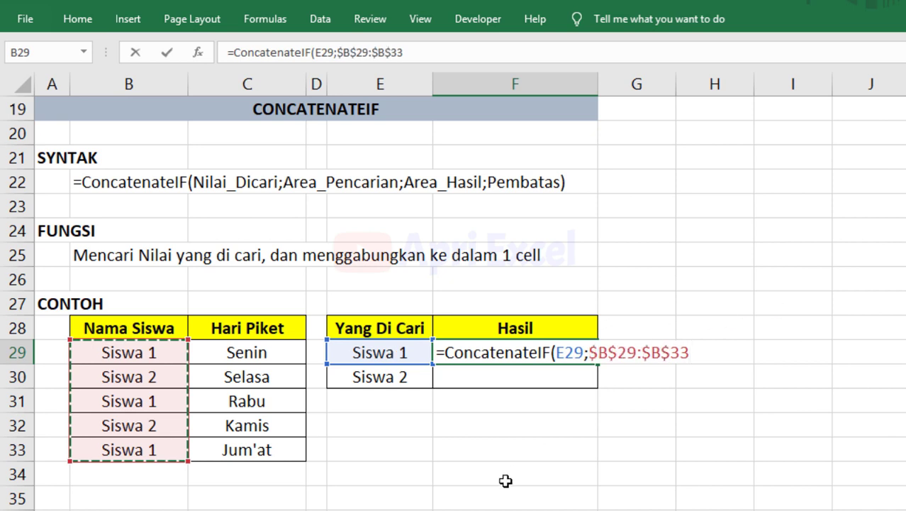
type(";")
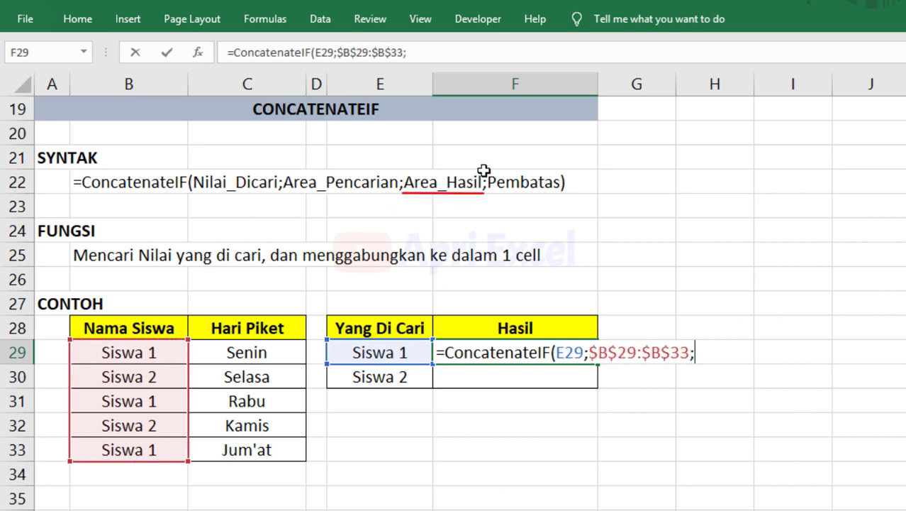
left_click_drag(256, 348, 253, 458)
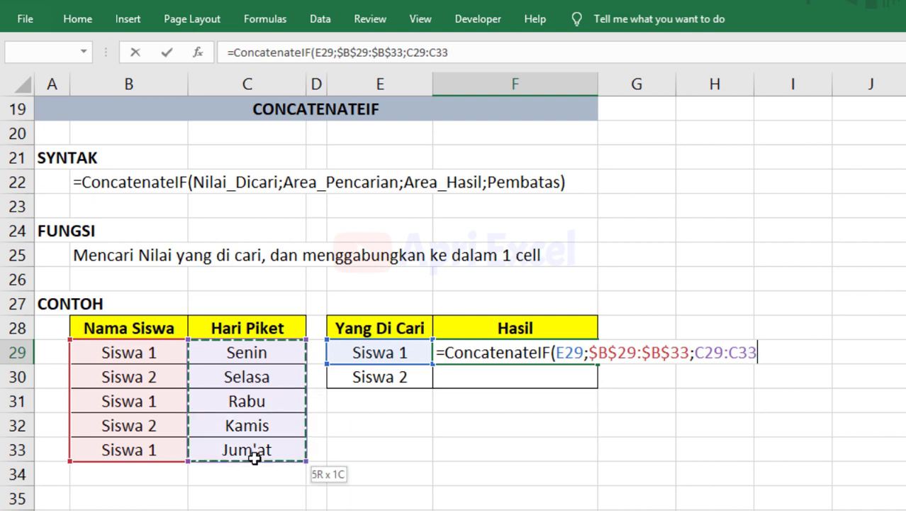
left_click_drag(254, 459, 253, 457)
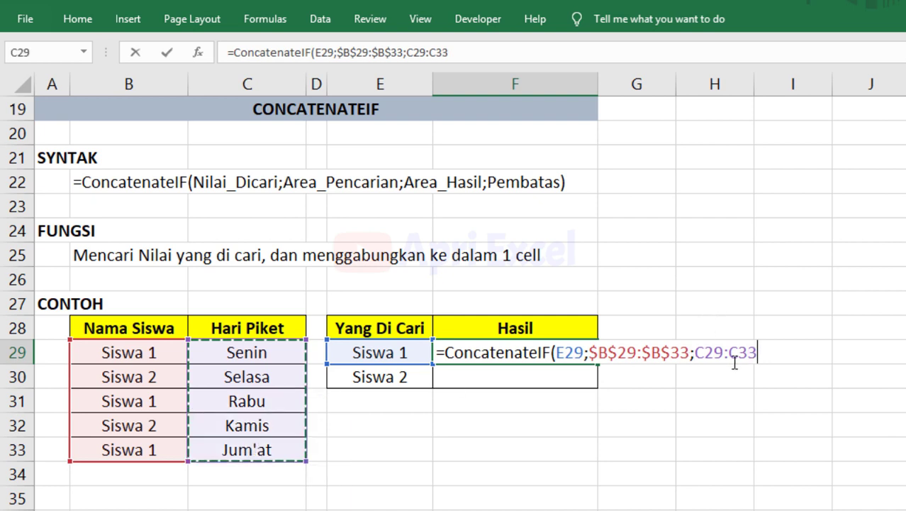
key("F4")
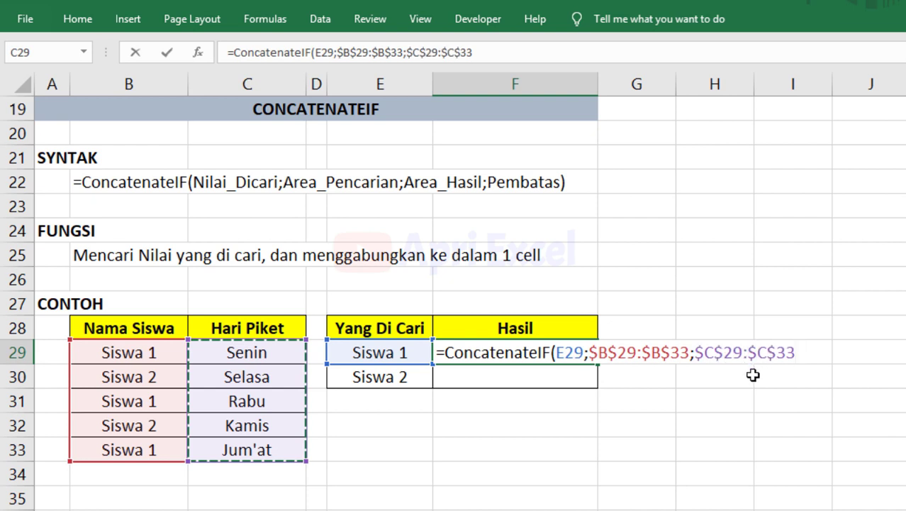
type(";\",")
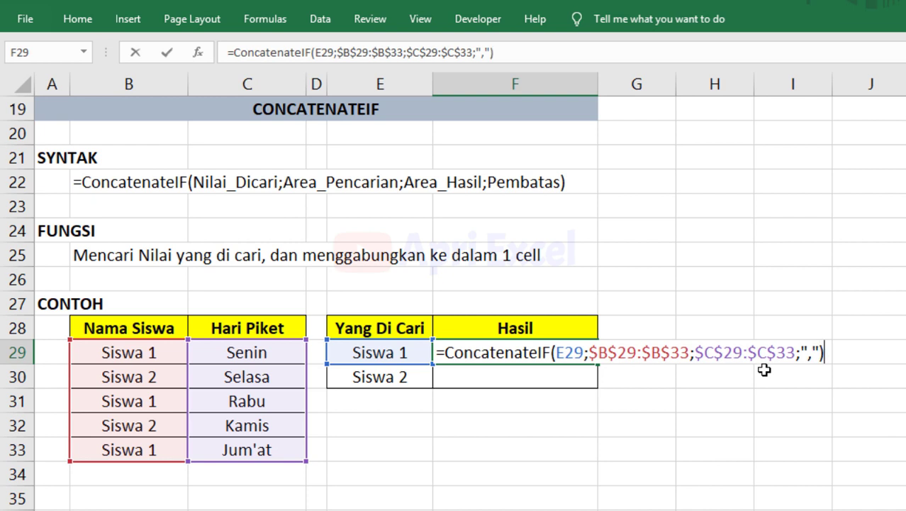
key("Return")
Re-enter F29 with the ", " separator and fill it down to F30.
left_click(436, 358)
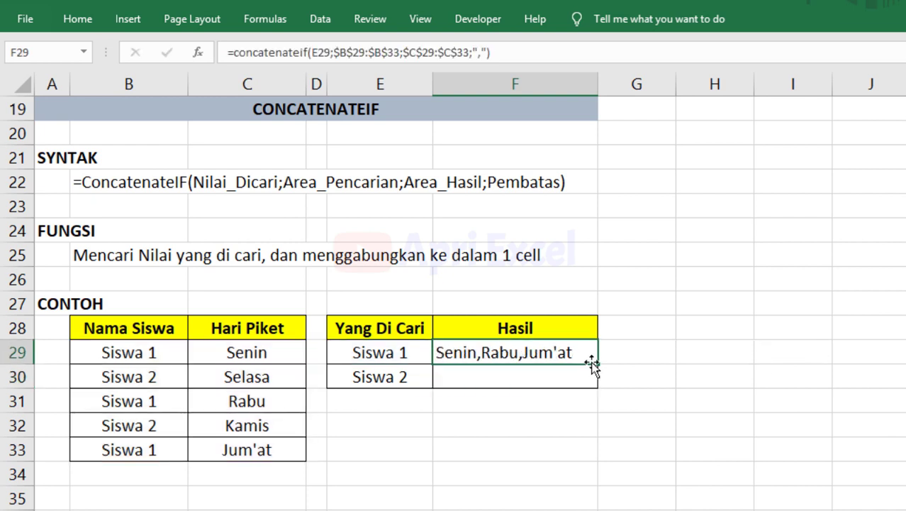
double_click(491, 354)
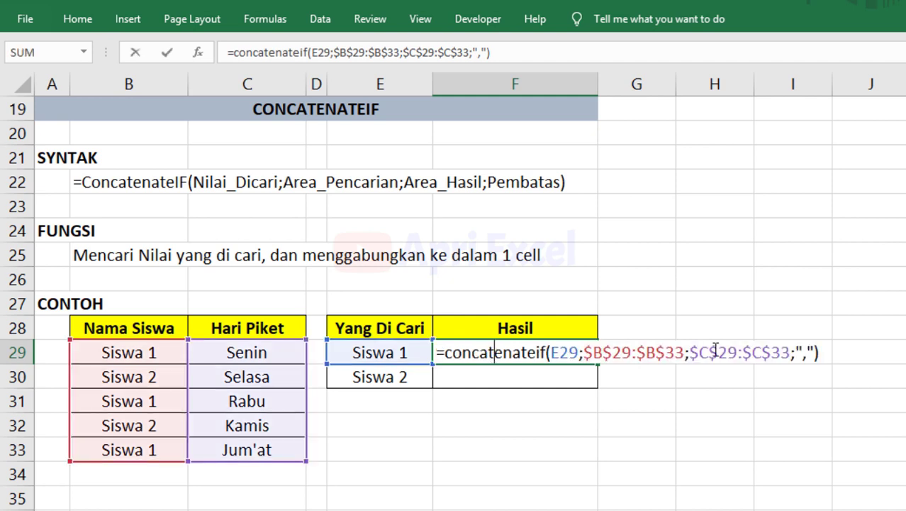
key("Return")
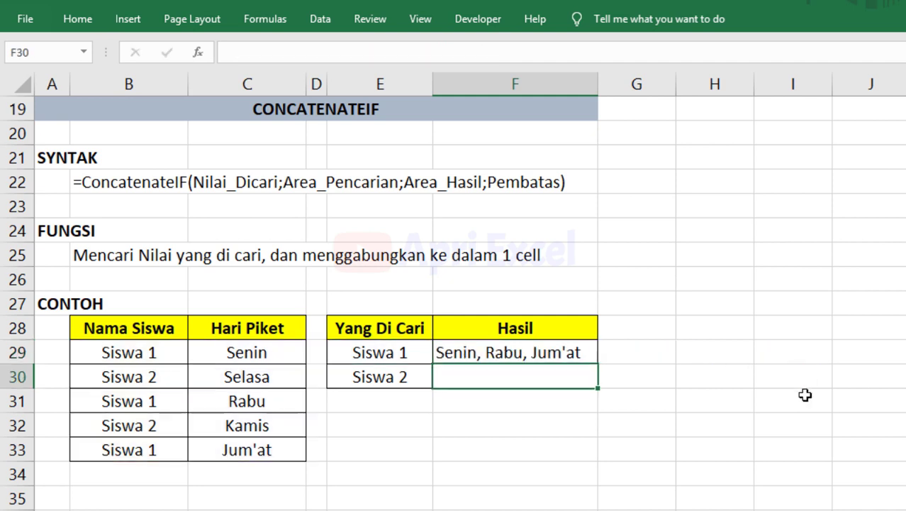
left_click(580, 348)
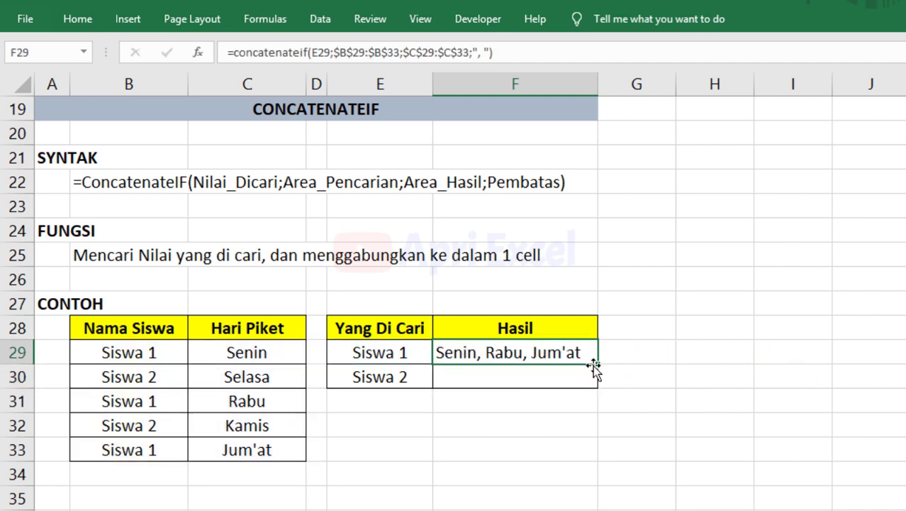
left_click_drag(597, 363, 593, 380)
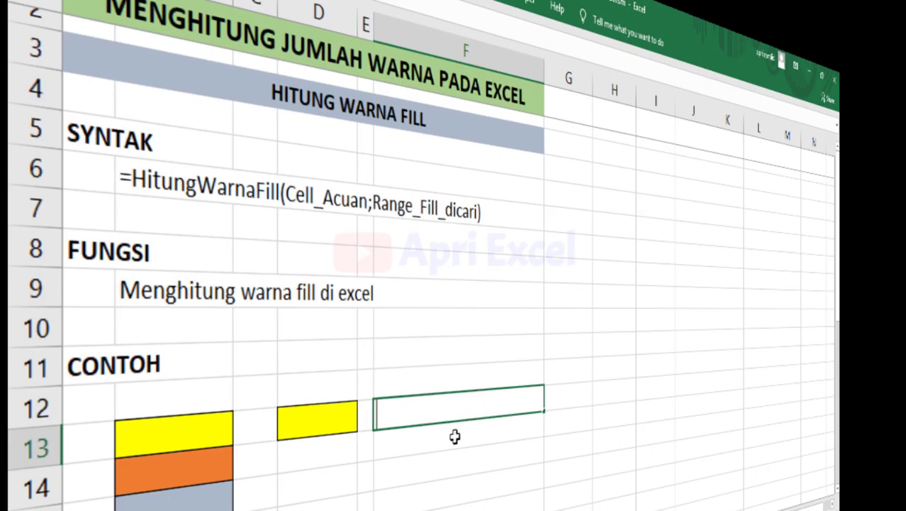
Enter =HitungWarnaFill(D13;B13:B17) in F13 to count yellow cells.
type("=hit")
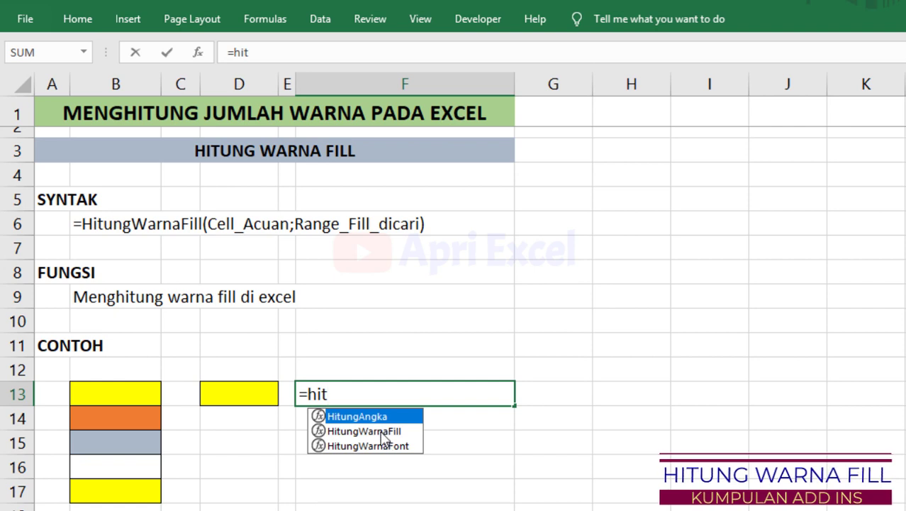
left_click(383, 431)
double_click(381, 432)
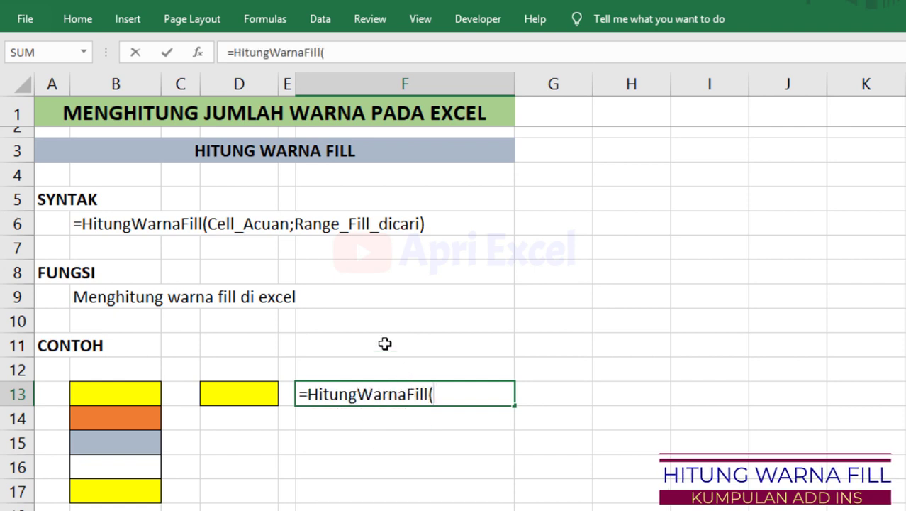
left_click(243, 393)
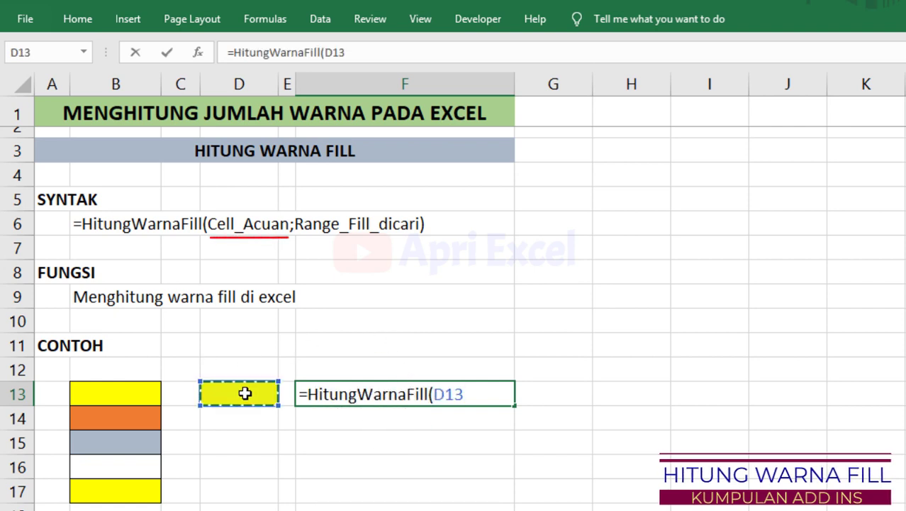
type(";")
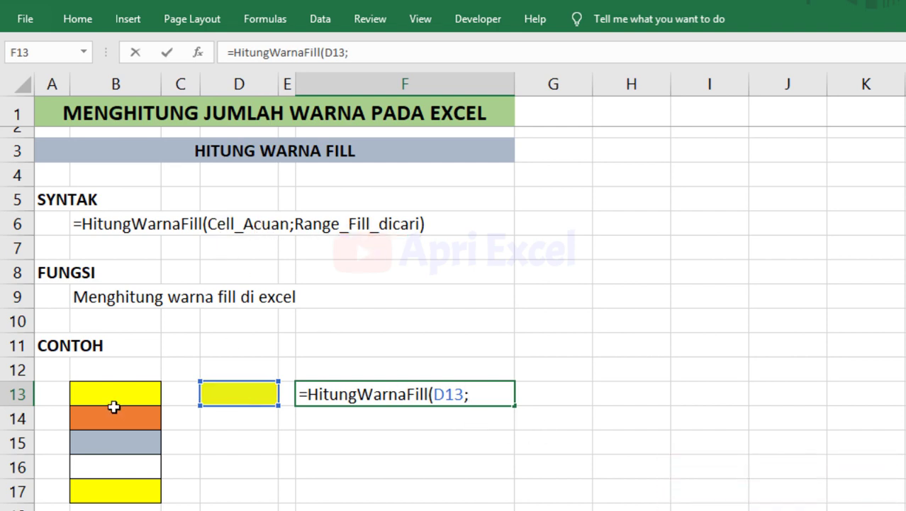
left_click_drag(114, 406, 128, 497)
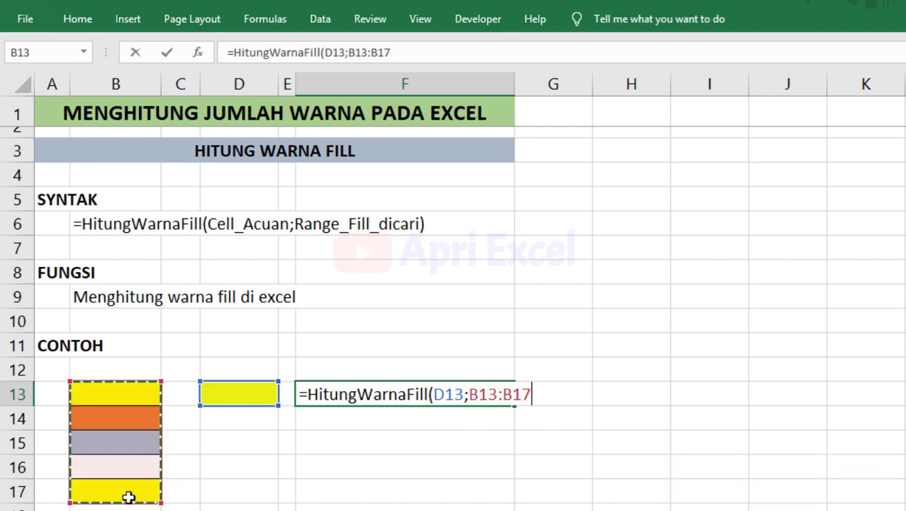
type(")")
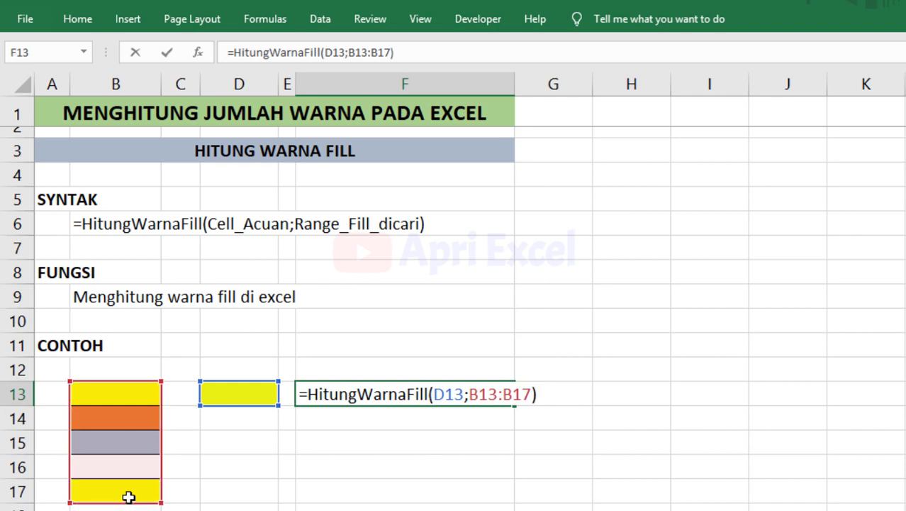
key("Return")
left_click(370, 394)
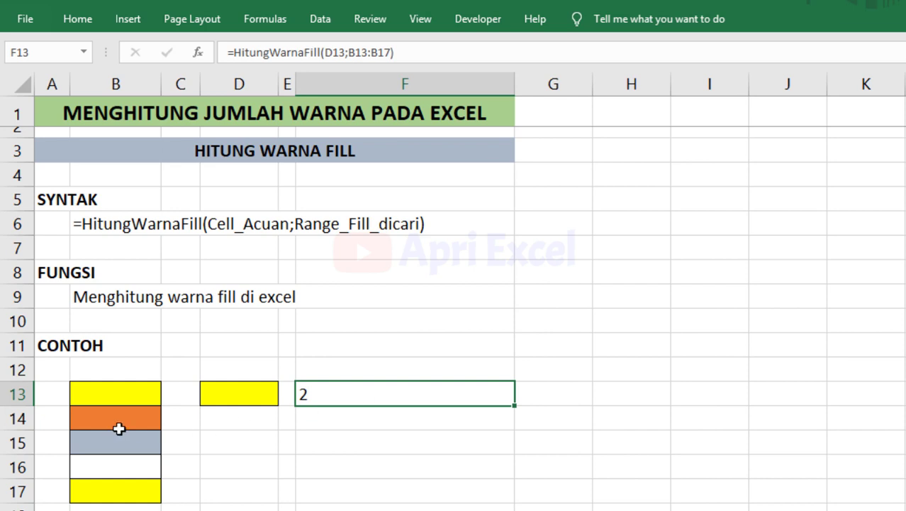
Copy B13's yellow fill into B15 so the count in F13 becomes 3.
left_click(135, 397)
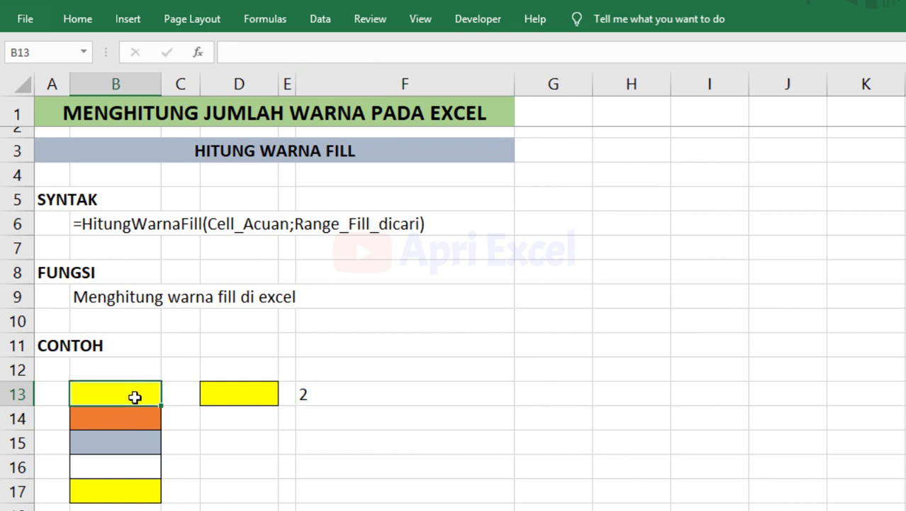
key("ctrl+c")
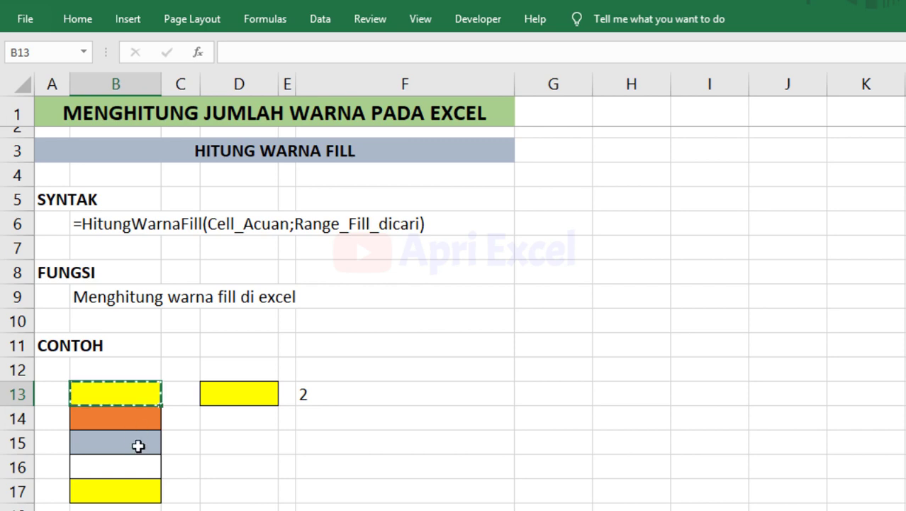
left_click(139, 445)
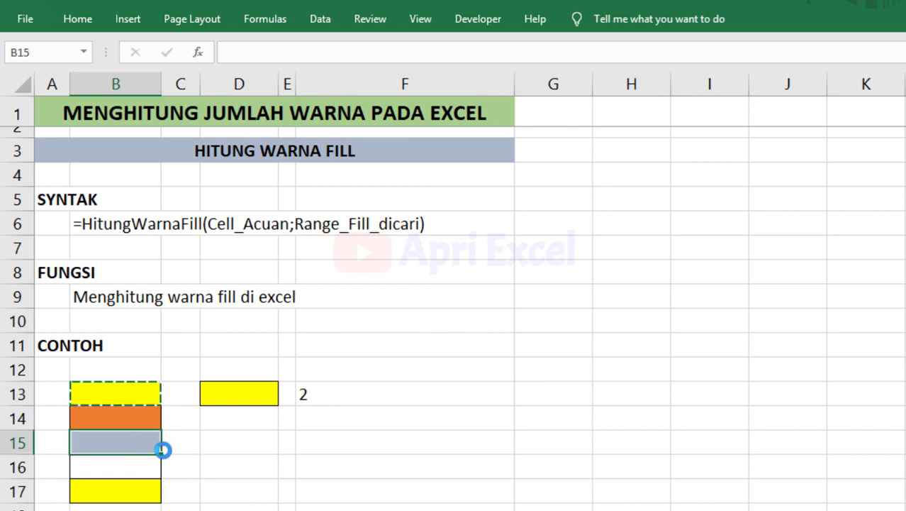
key("ctrl+v")
left_click(360, 400)
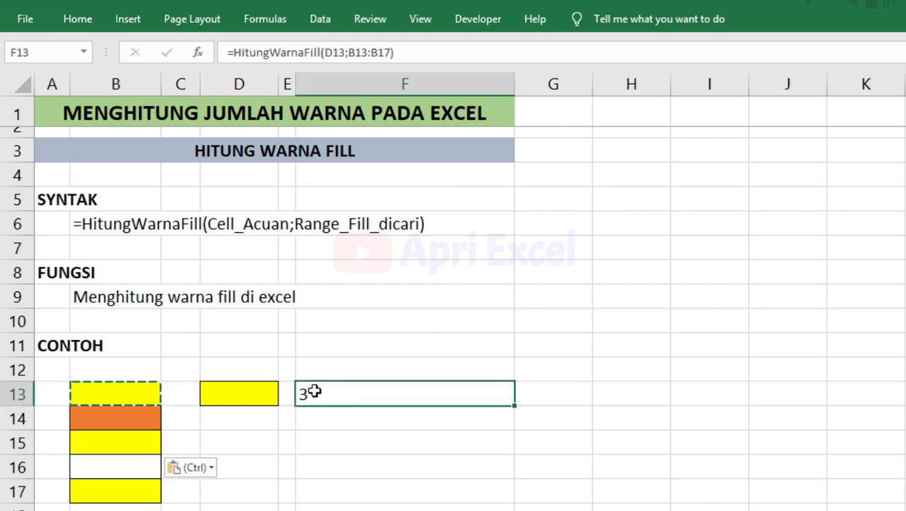
left_click(361, 445)
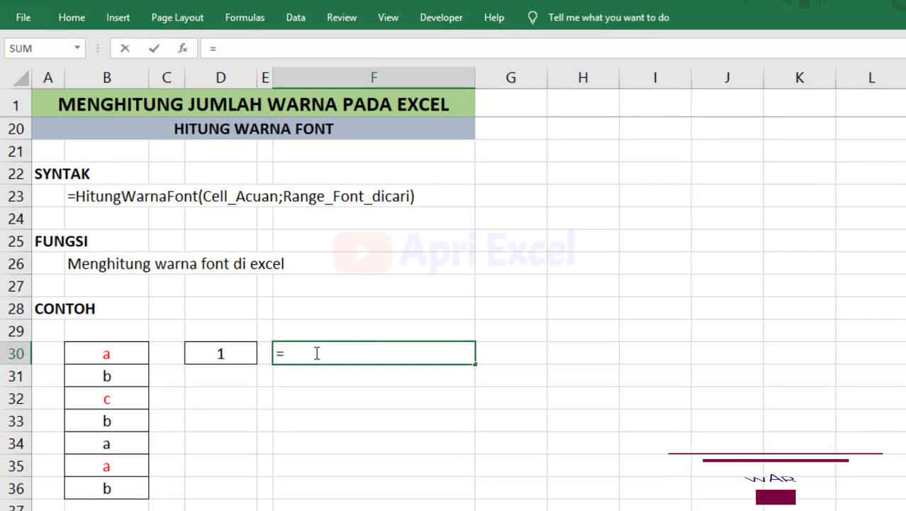
Enter =HitungWarnaFont(D30;B30:B36) in F30 to count matching font colours.
type("hitung")
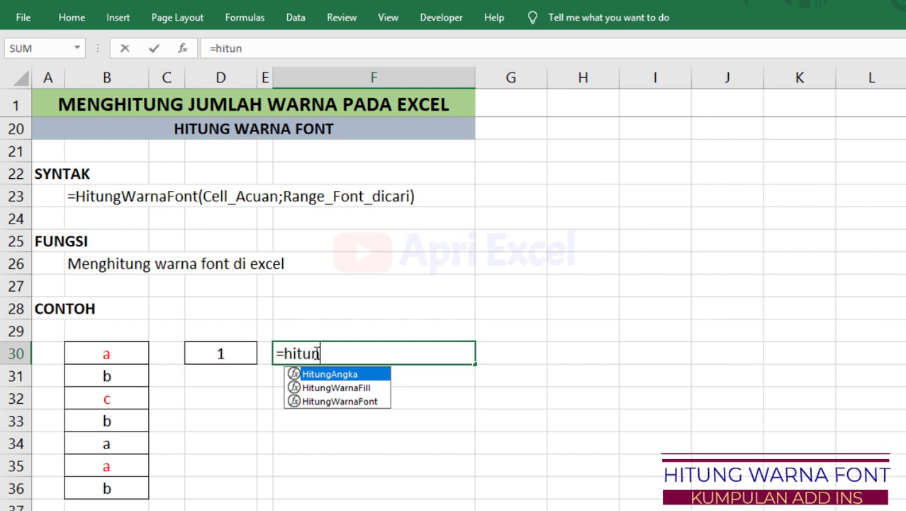
double_click(326, 401)
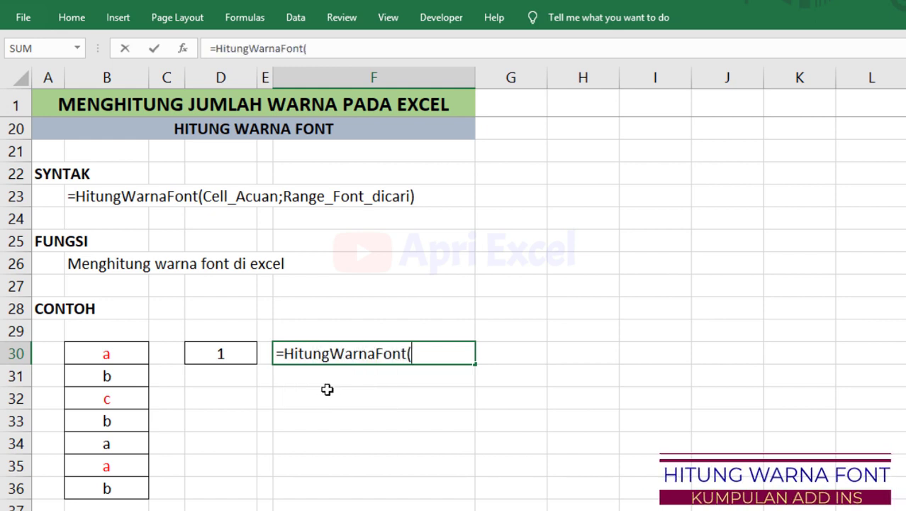
left_click(229, 353)
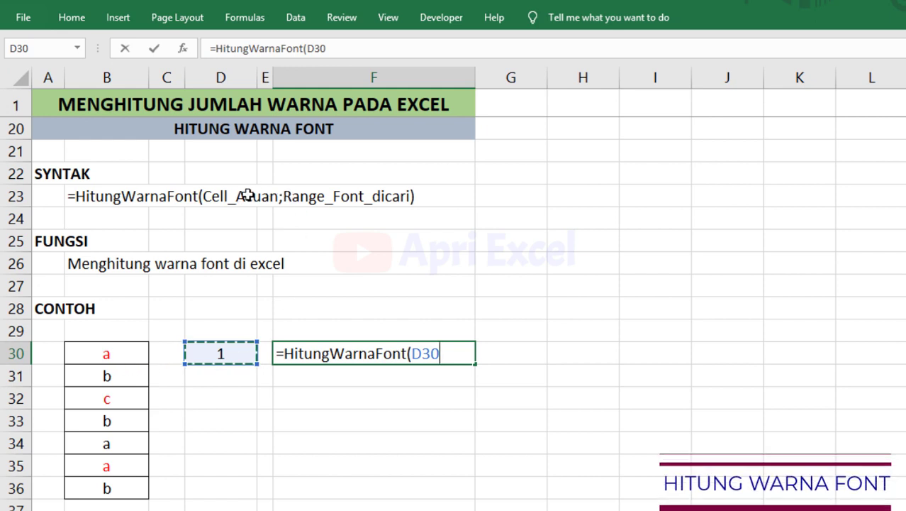
type(";")
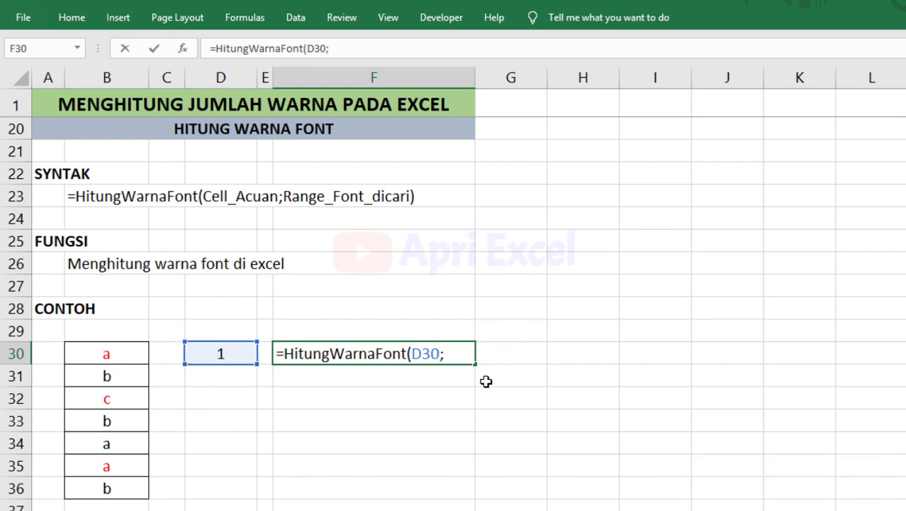
left_click_drag(83, 353, 95, 492)
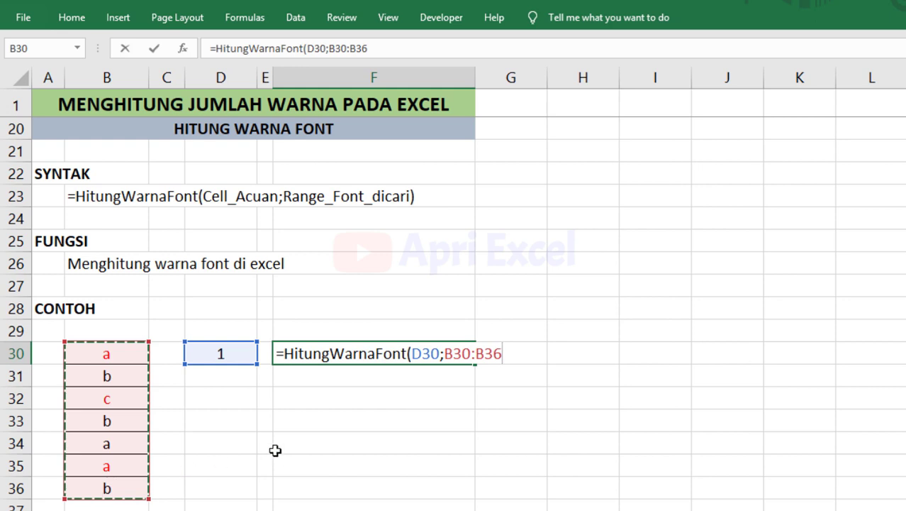
type(")")
key("Return")
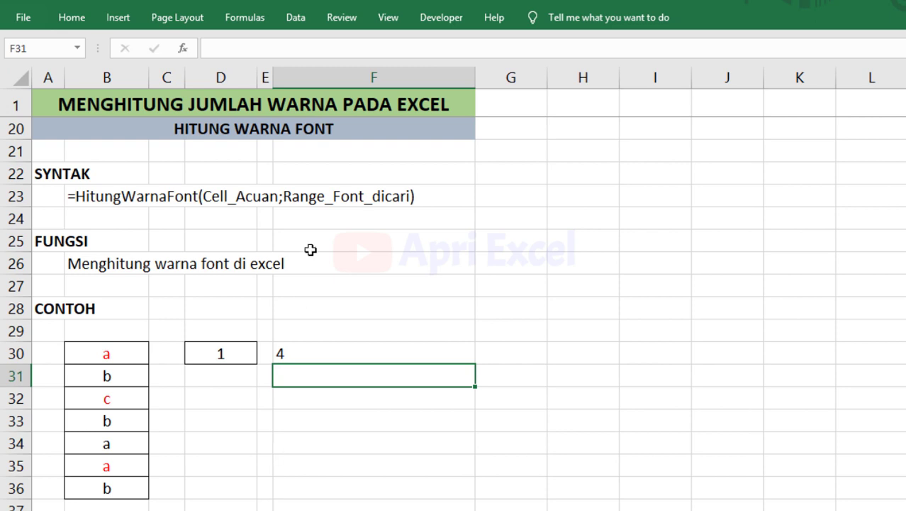
Make D30's font red and recalculate F30 so it shows 3.
left_click(216, 354)
left_click(69, 22)
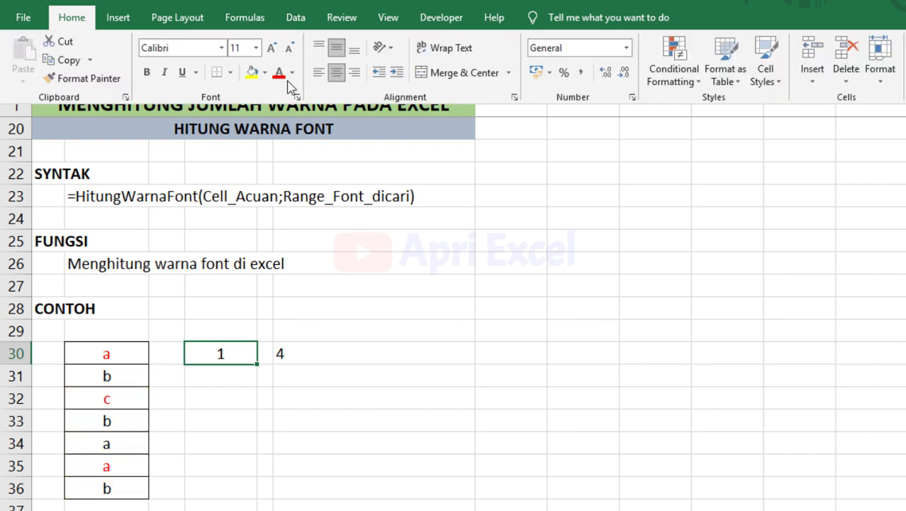
left_click(280, 73)
left_click(288, 249)
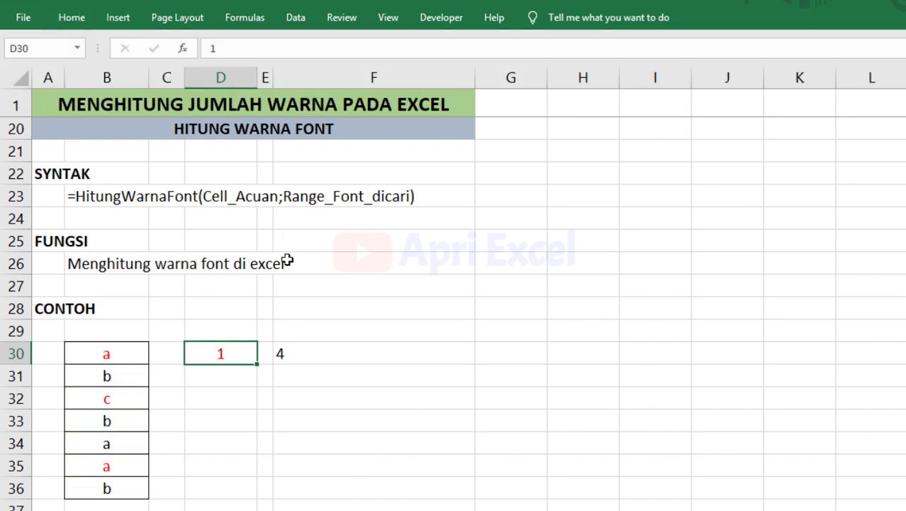
double_click(310, 351)
key("Return")
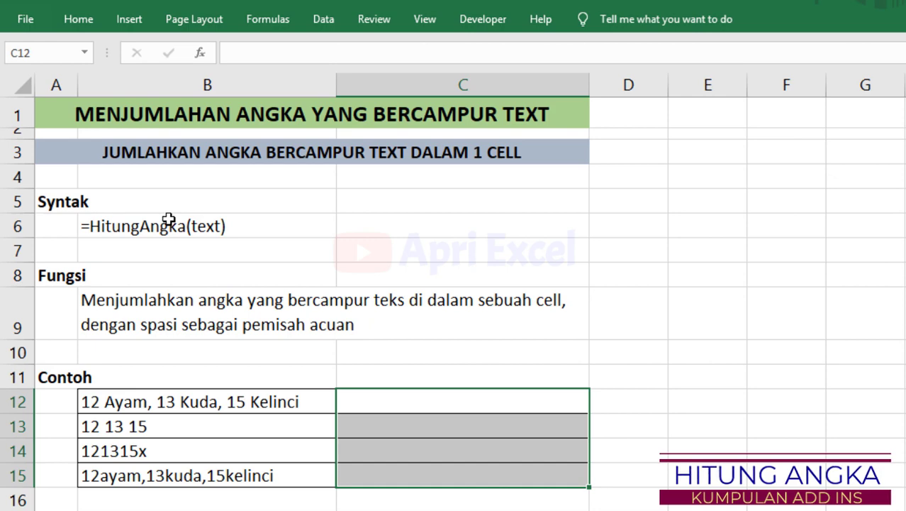
Enter =HitungAngka(B12) in C12, returning 40.
left_click(353, 404)
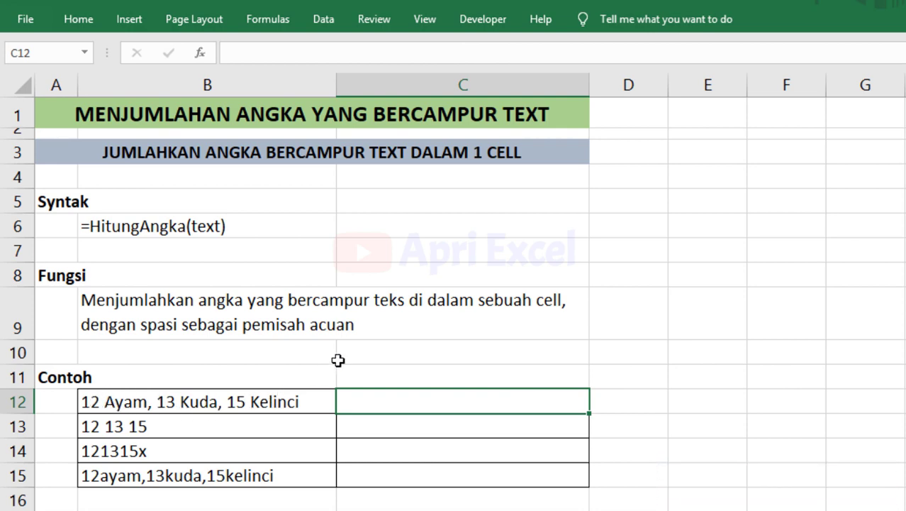
type("=hitu")
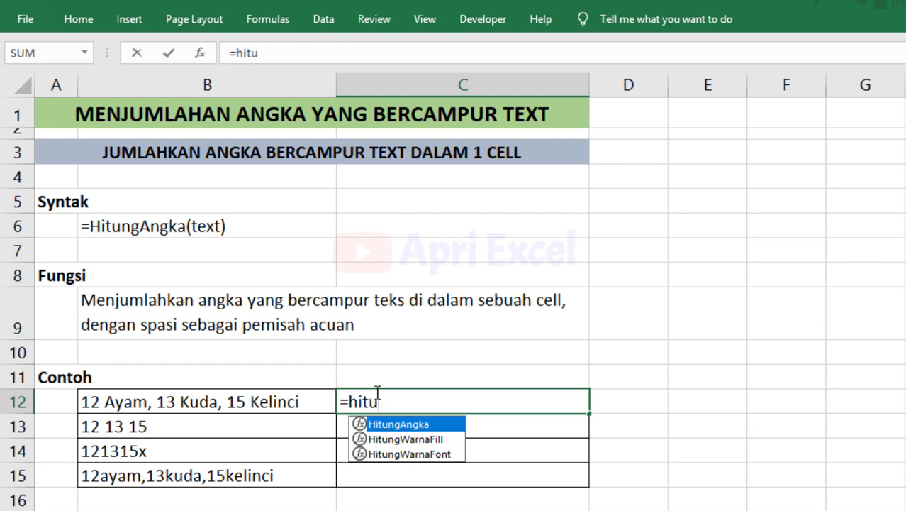
double_click(387, 425)
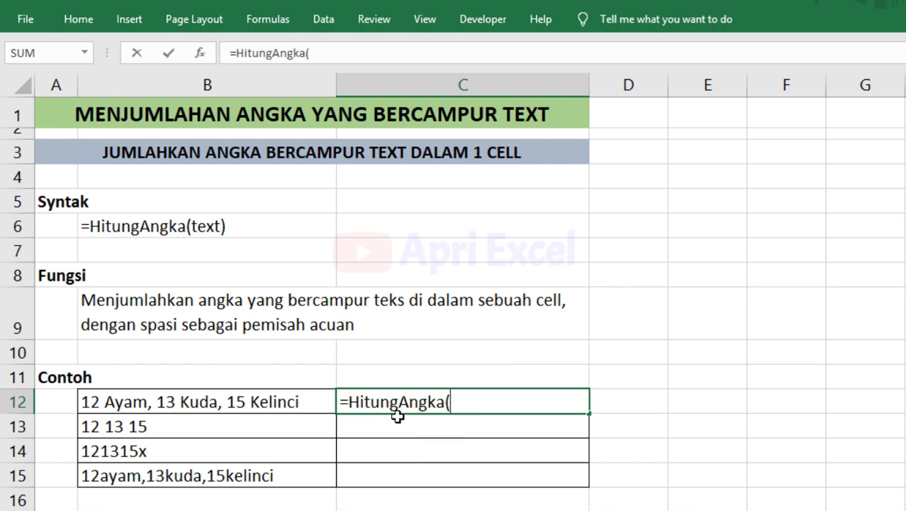
left_click(243, 401)
key("Return")
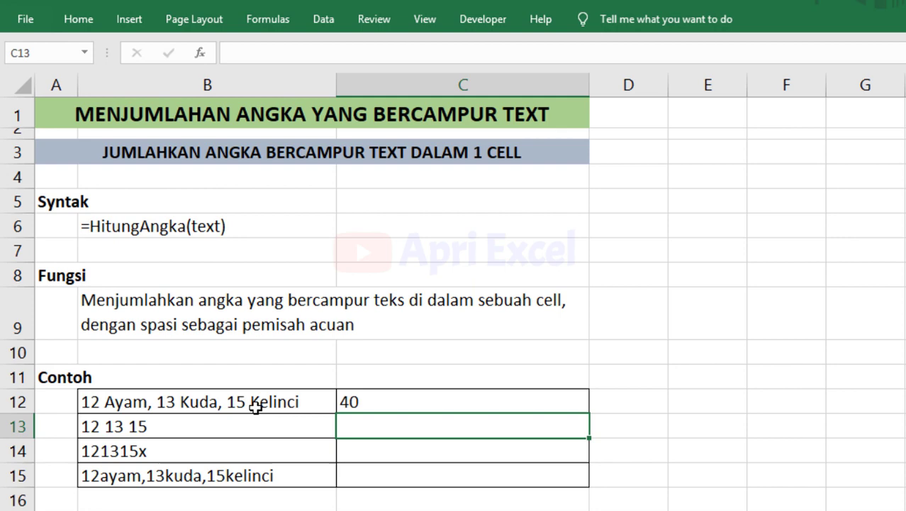
left_click(425, 399)
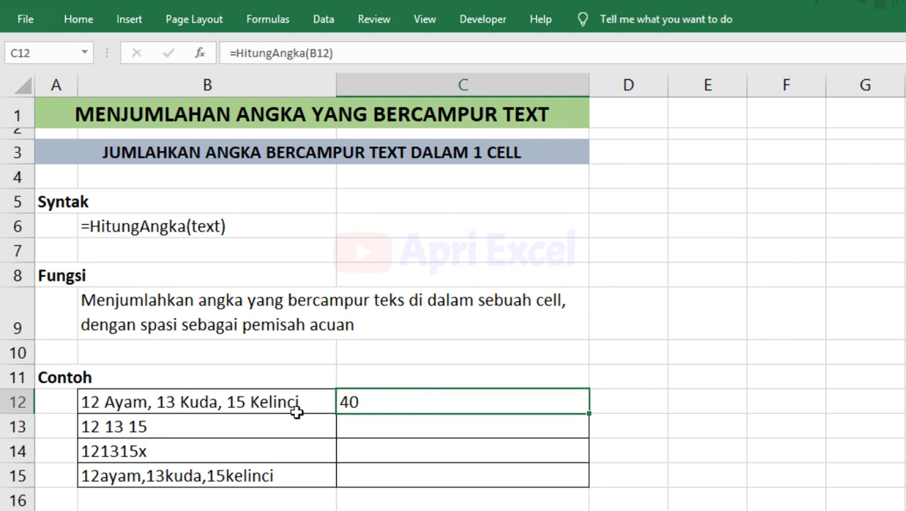
double_click(446, 402)
key("Return")
Fill C12's HitungAngka formula down through C15 and check the copies.
left_click(468, 399)
left_click_drag(591, 414, 594, 489)
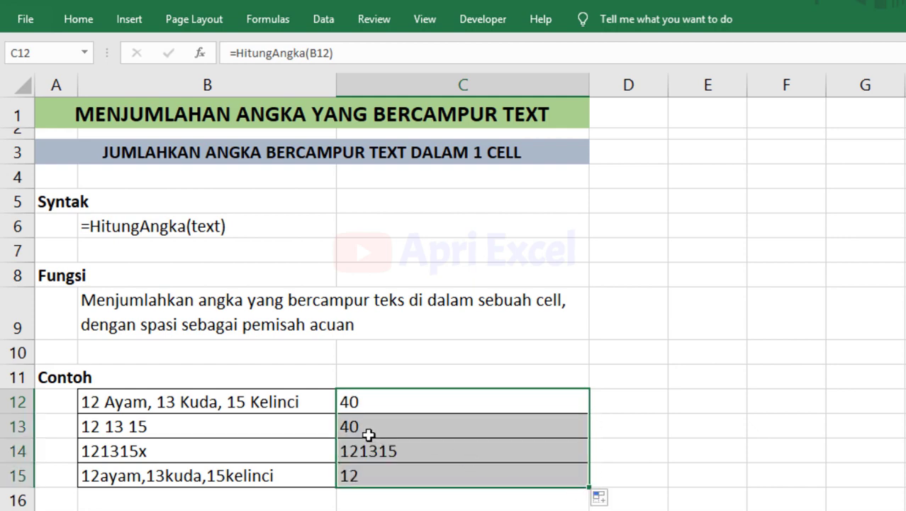
left_click(366, 429)
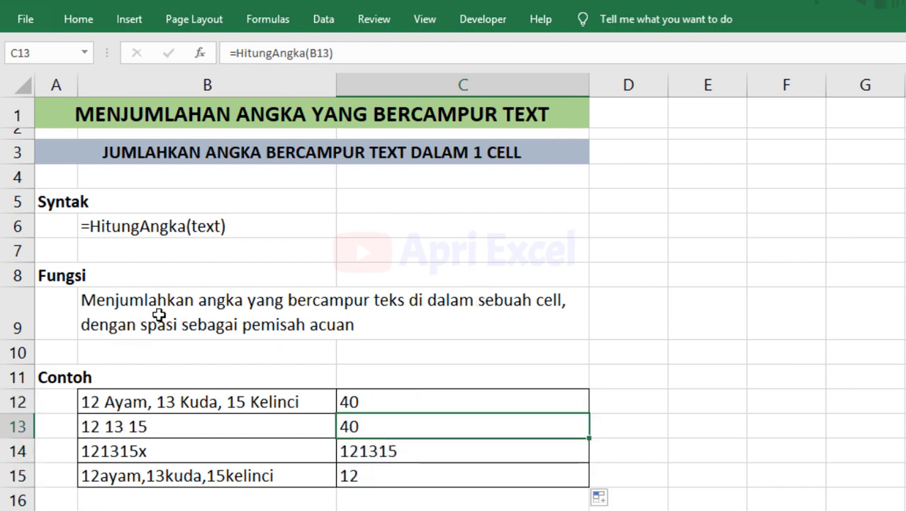
left_click(387, 452)
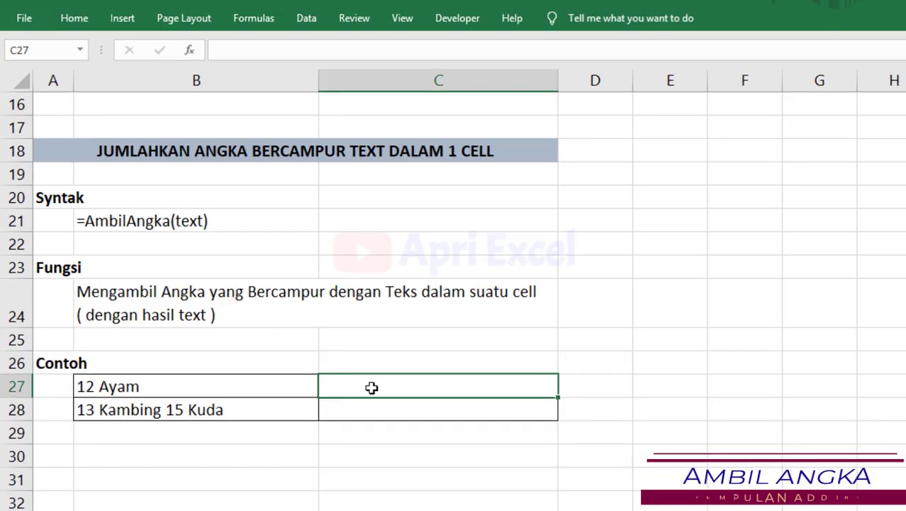
Enter =AmbilAngka(B27) in C27 and fill it down to C28.
type("=")
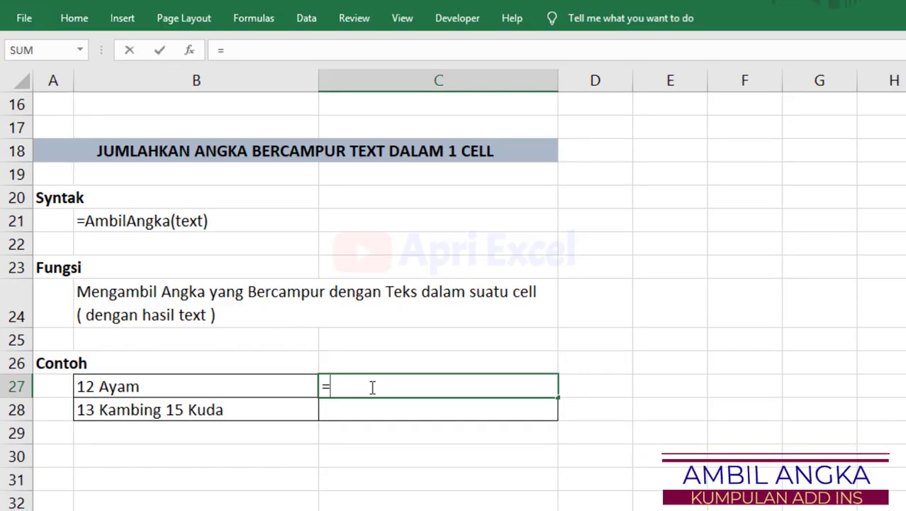
type("amb")
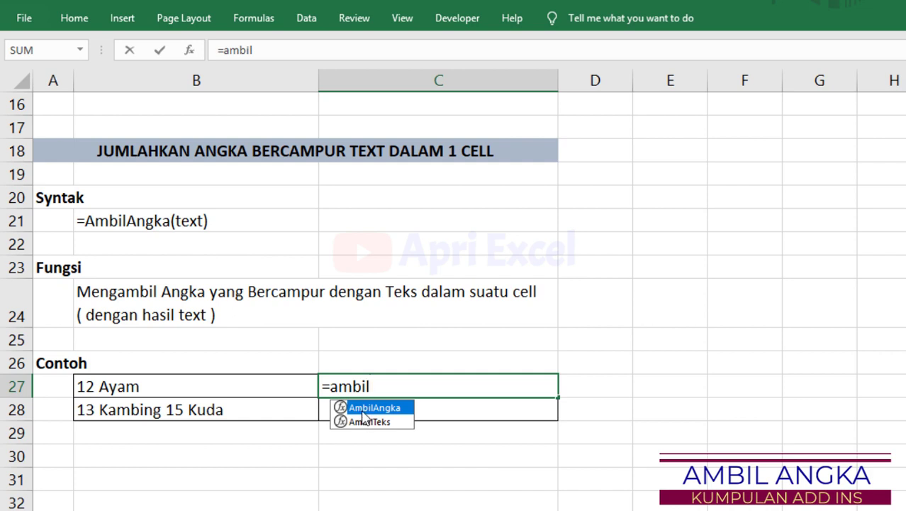
type("il")
double_click(363, 408)
left_click(292, 388)
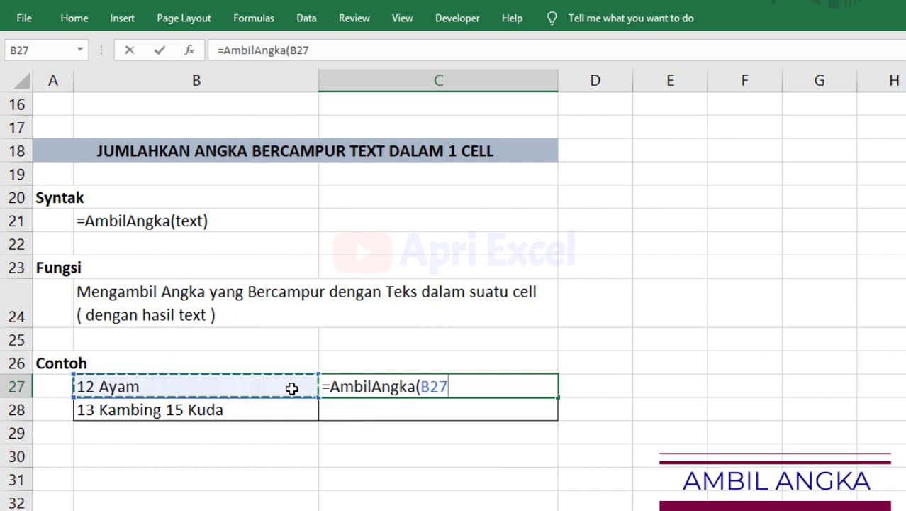
type(")")
key("Return")
left_click(346, 387)
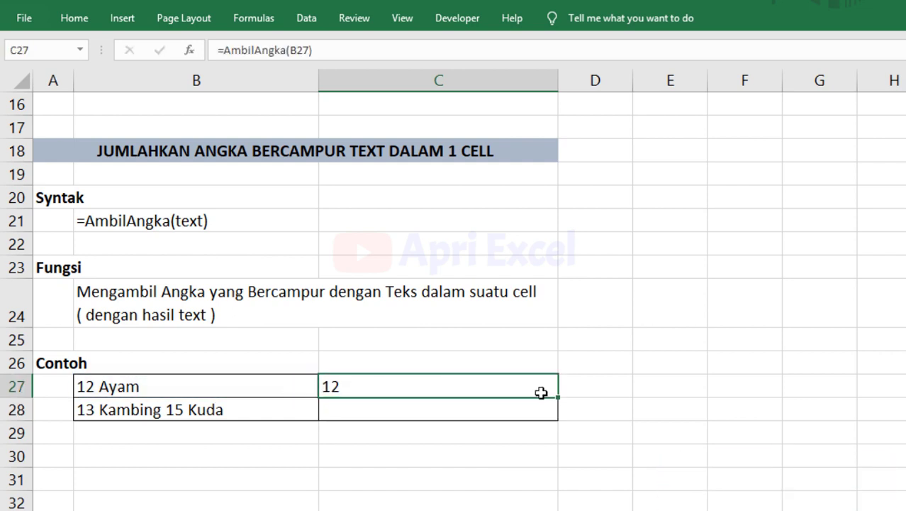
left_click_drag(557, 400, 560, 418)
left_click(362, 410)
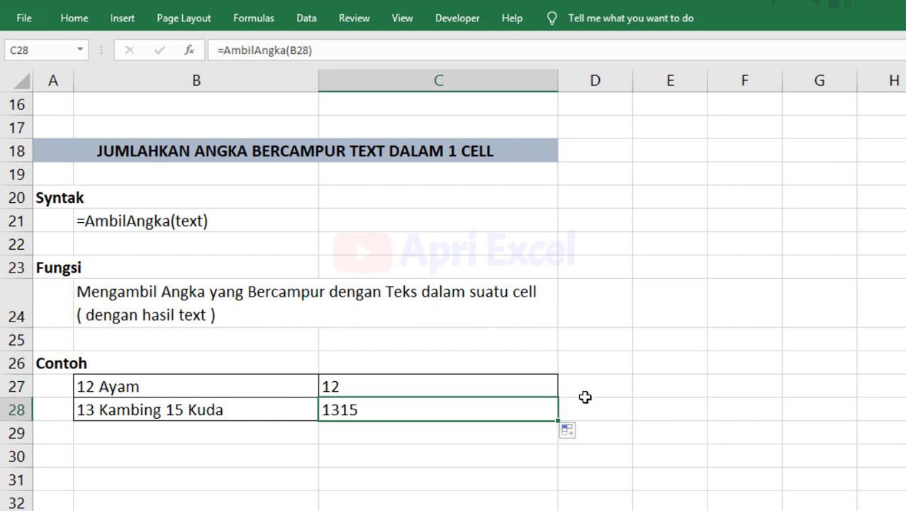
Add =ISNUMBER(C27) in D27 and fill it down to D28.
left_click(585, 395)
type("=isnu")
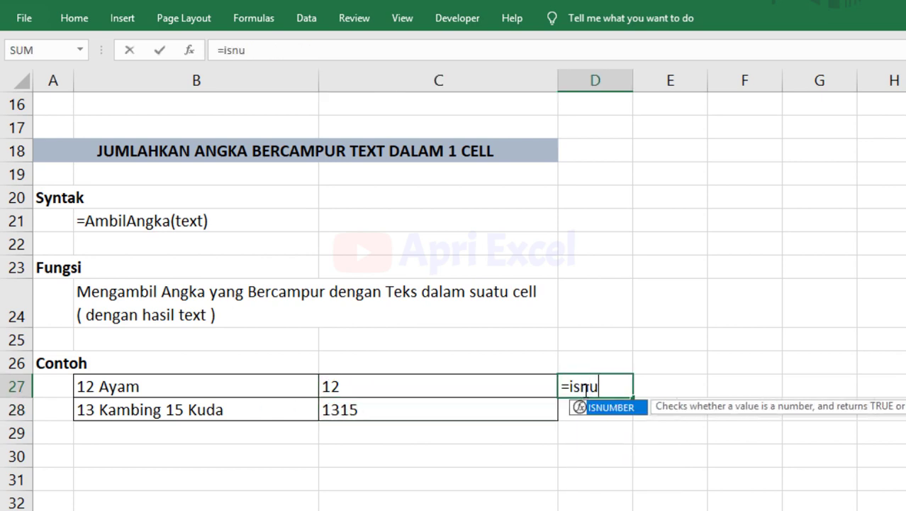
double_click(610, 408)
left_click(362, 392)
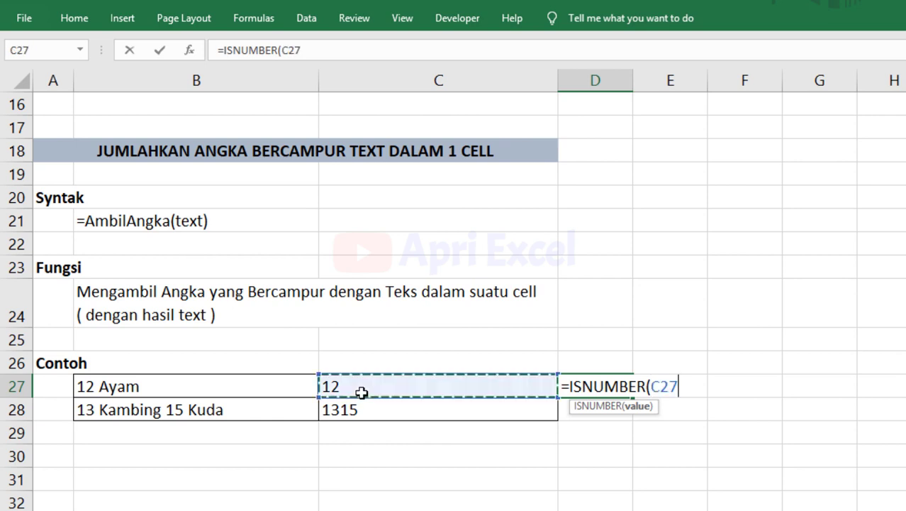
type(")")
key("Return")
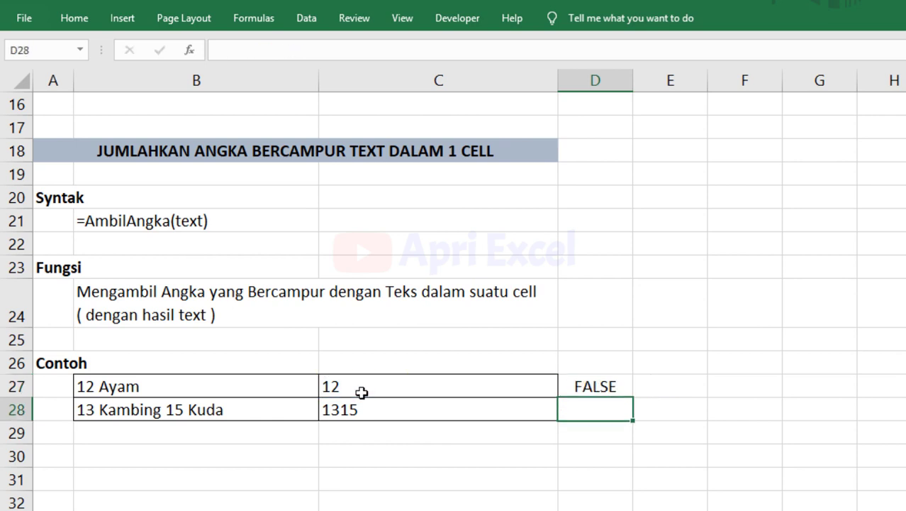
left_click(487, 387)
left_click(596, 393)
left_click_drag(633, 398, 636, 418)
Wrap C27's AmbilAngka in VALUE() and refill it to C28 so checks show TRUE.
double_click(413, 383)
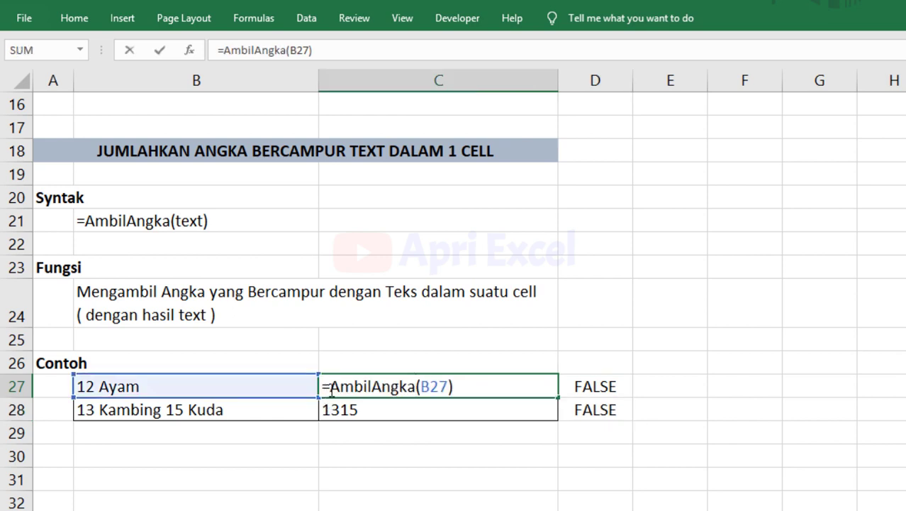
type("value")
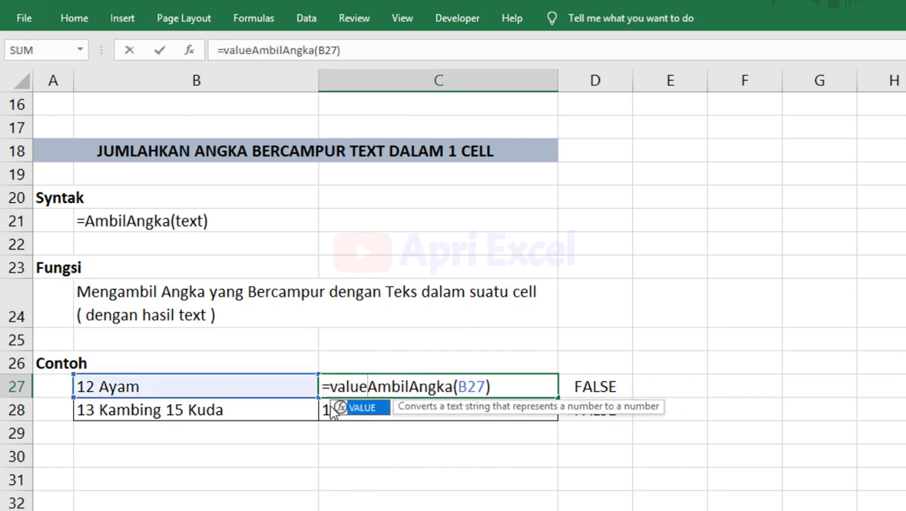
type("(")
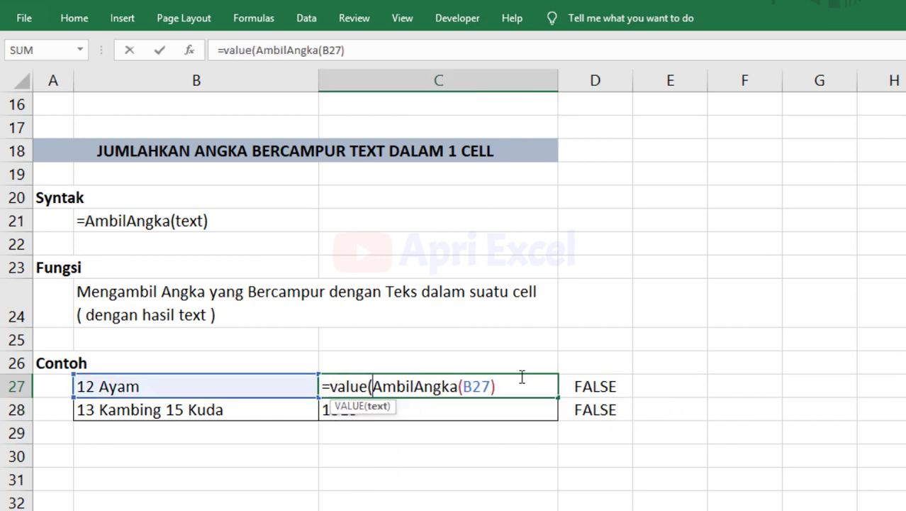
type(")")
key("Return")
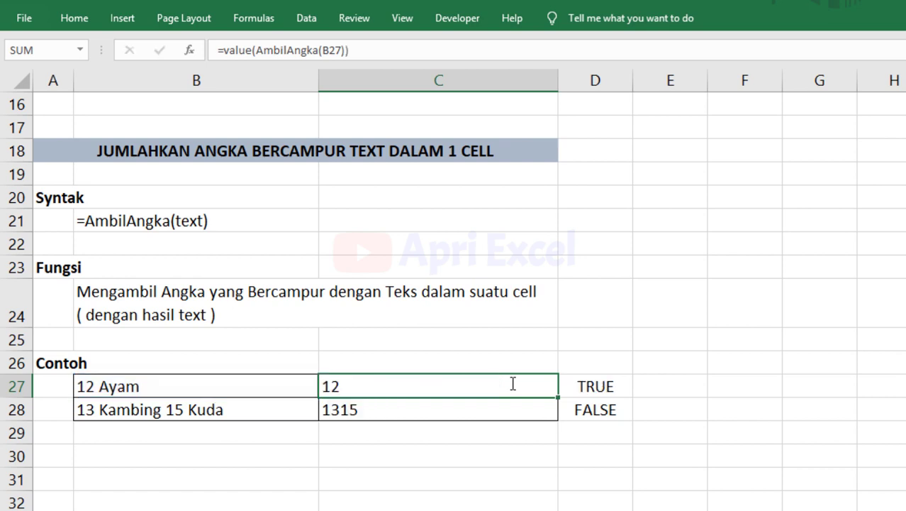
left_click(511, 383)
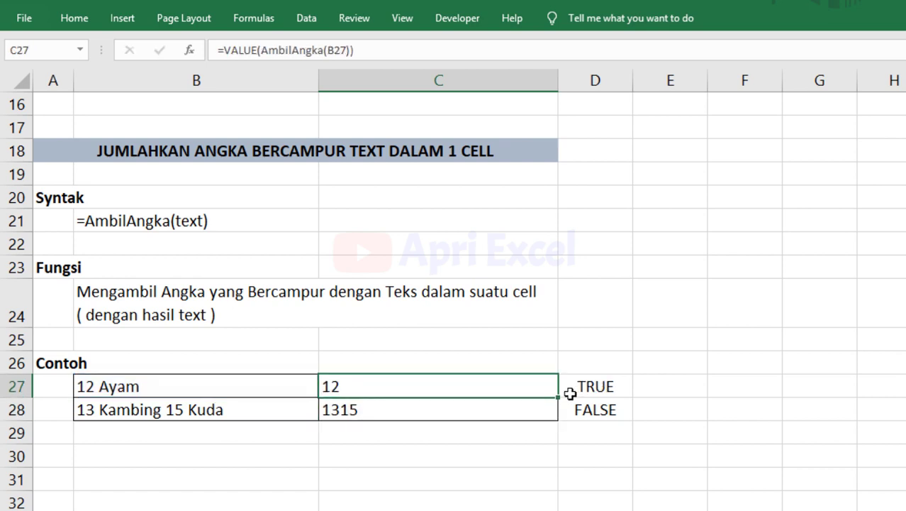
left_click_drag(558, 399, 562, 419)
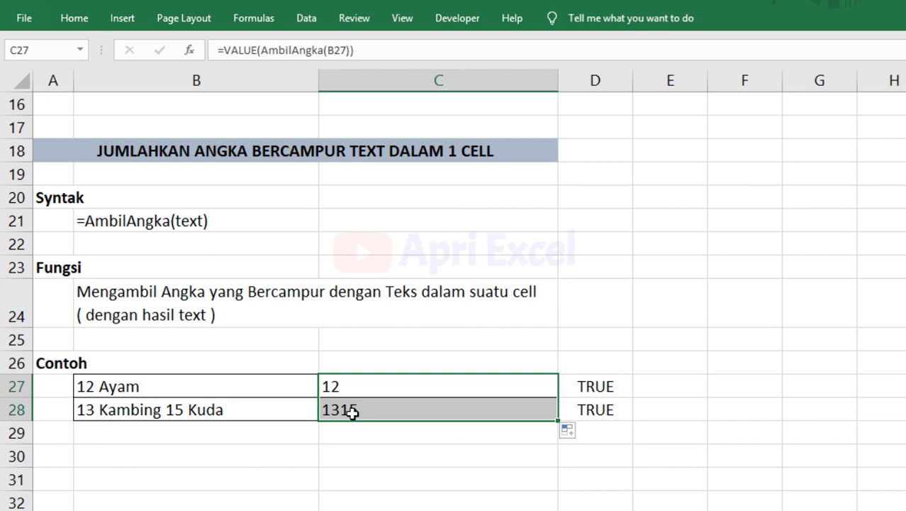
left_click(380, 451)
Enter =AmbilTeks(B27) in C30 and fill it down to C31 to extract only the words.
type("=")
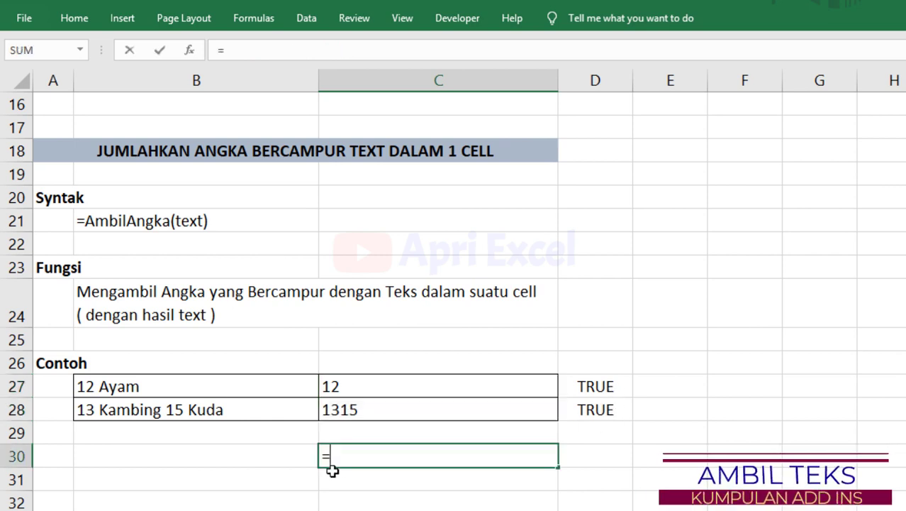
type("ambil")
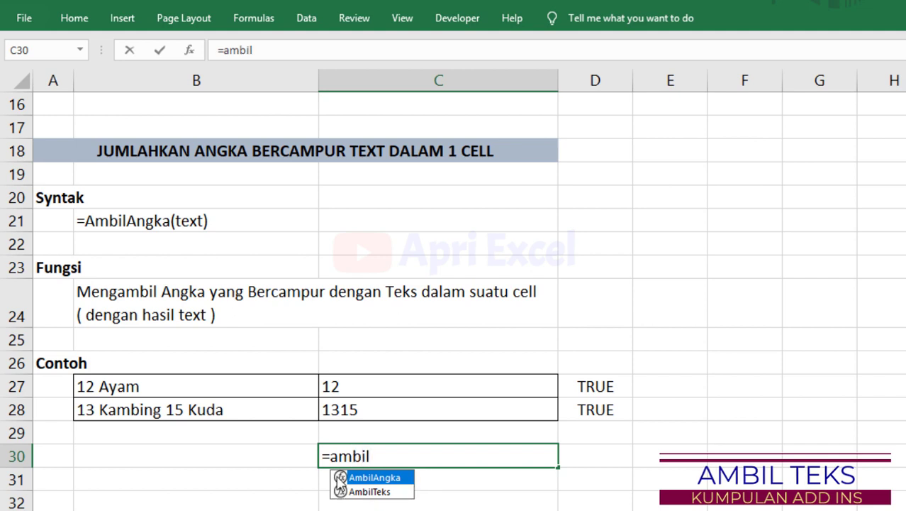
double_click(358, 491)
left_click(283, 392)
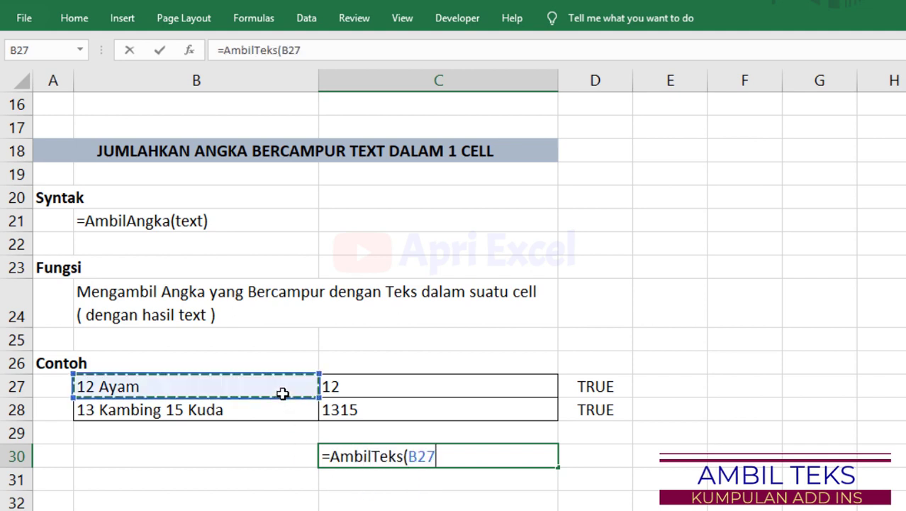
type(")")
key("Return")
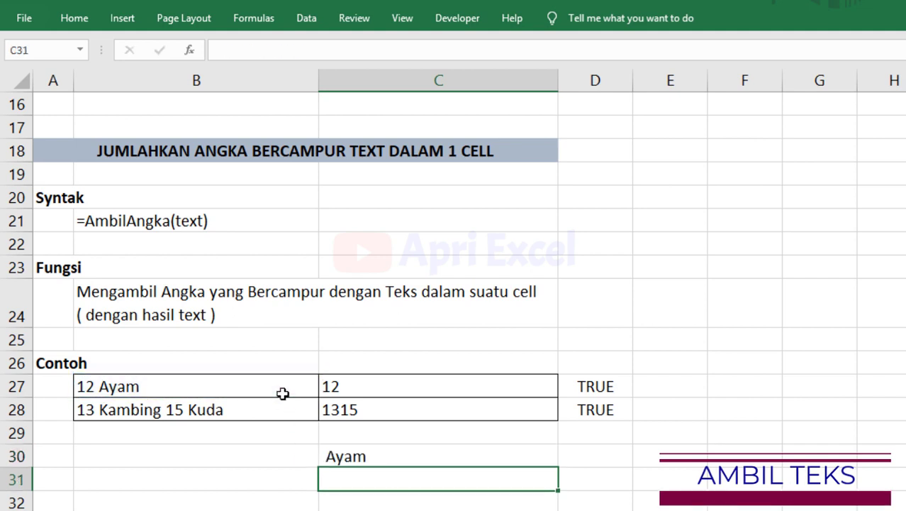
left_click(428, 458)
left_click_drag(562, 465, 560, 487)
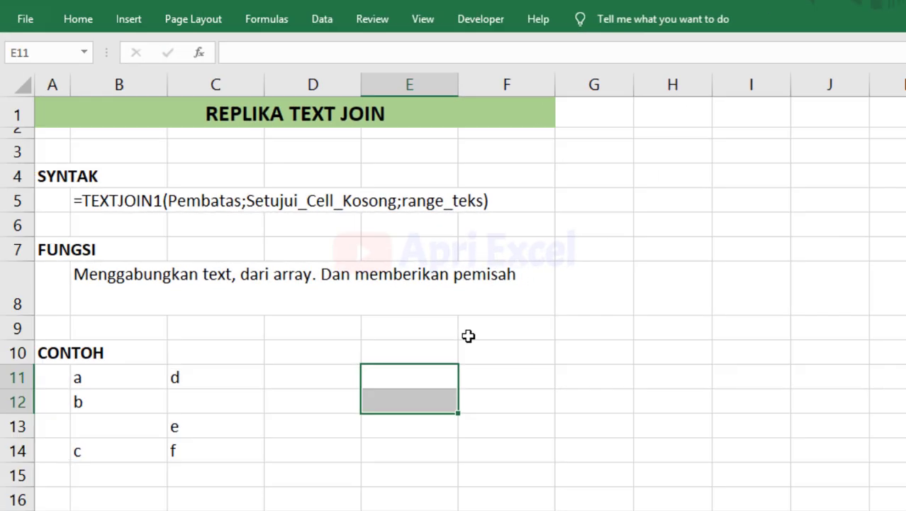
Enter =TextJoin1(", ";true;B11:B14) in E11 so it returns a, b, c.
left_click(285, 151)
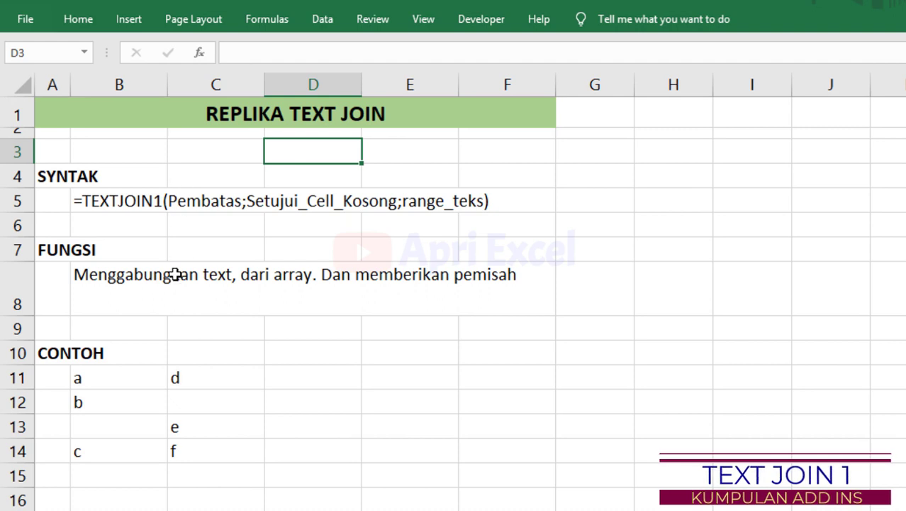
left_click(390, 381)
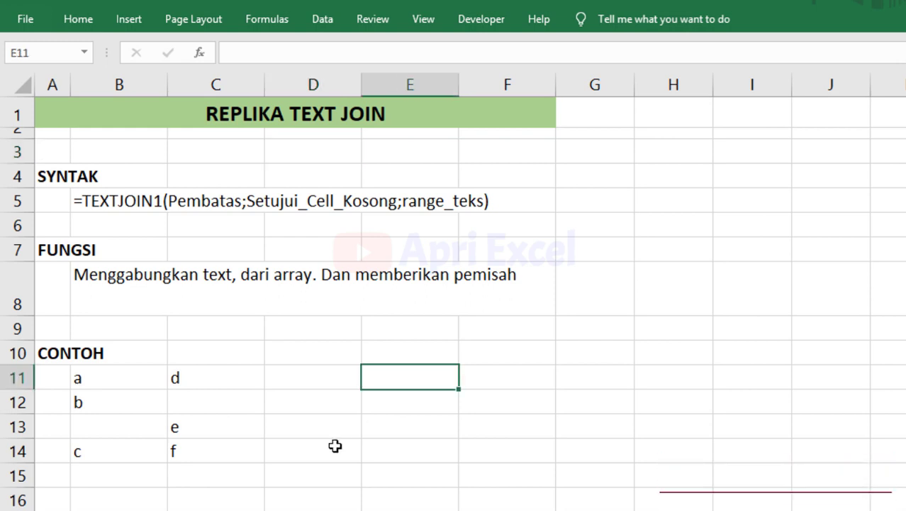
type("=te")
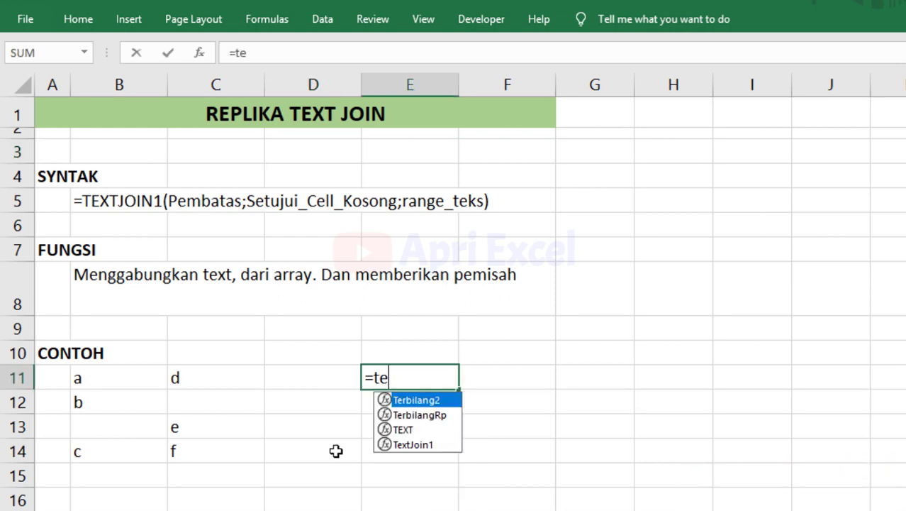
double_click(425, 446)
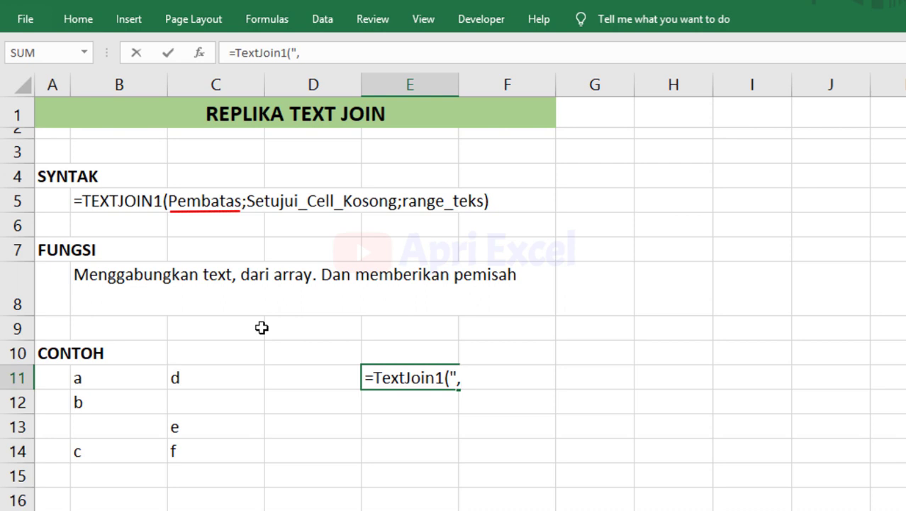
type("\", \"")
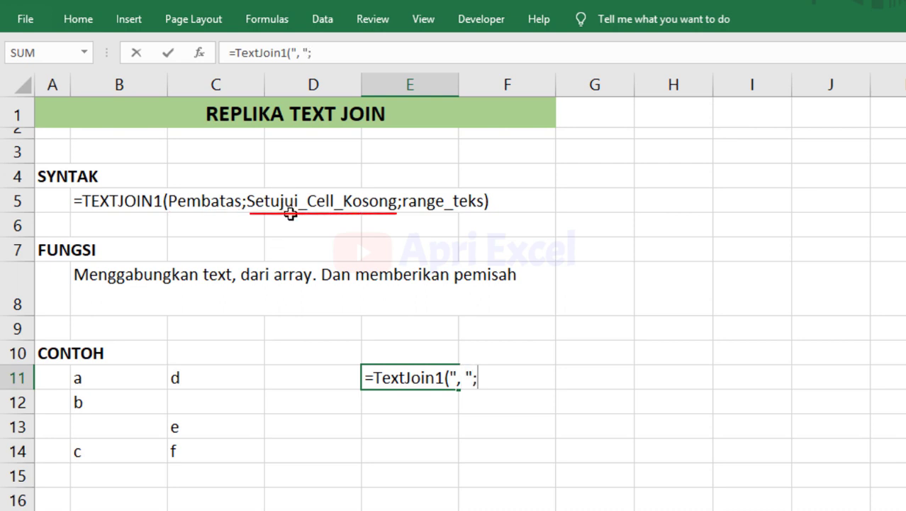
type(";true")
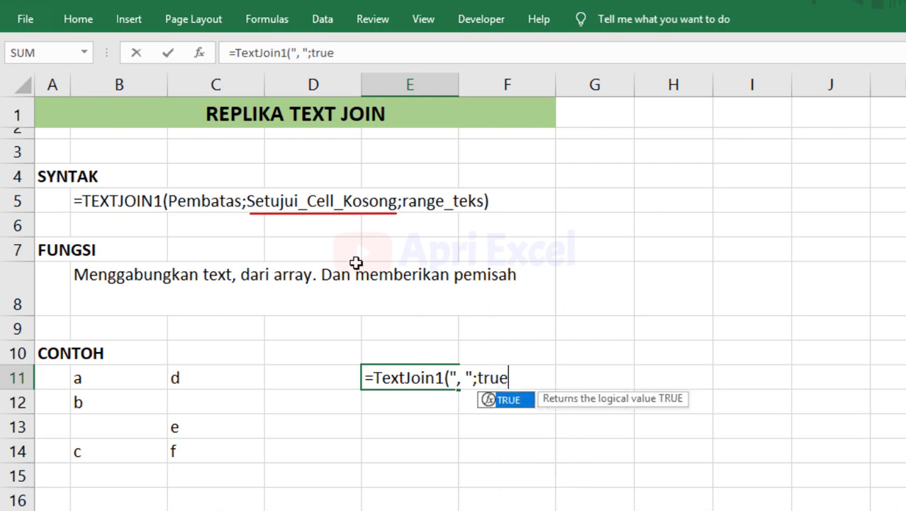
type(";")
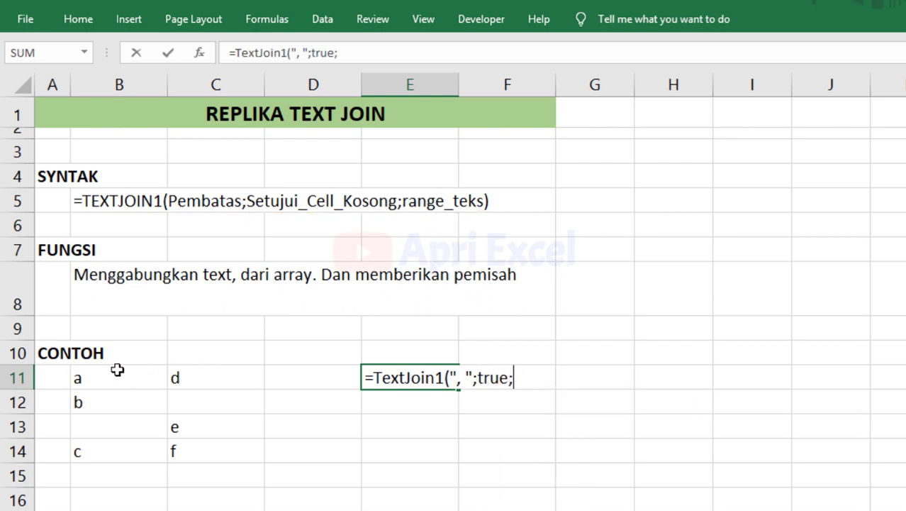
left_click_drag(117, 368, 132, 454)
key("Return")
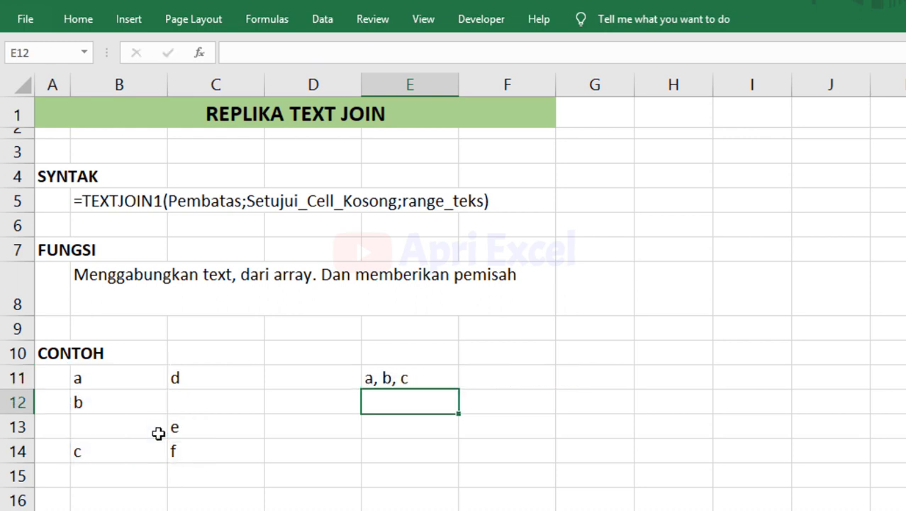
Change E11's TextJoin1 ignore-blanks argument from TRUE to FALSE so blank cells are kept.
left_click(418, 373)
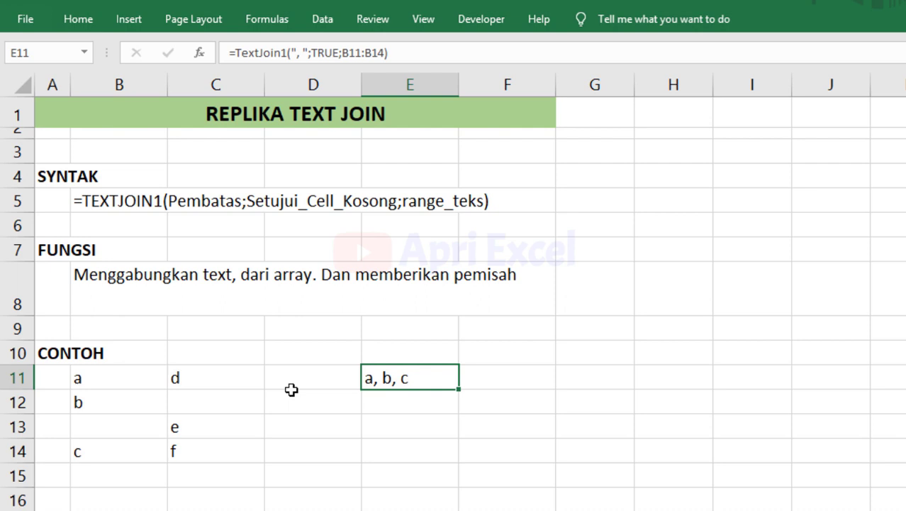
double_click(380, 376)
left_click_drag(518, 380, 481, 382)
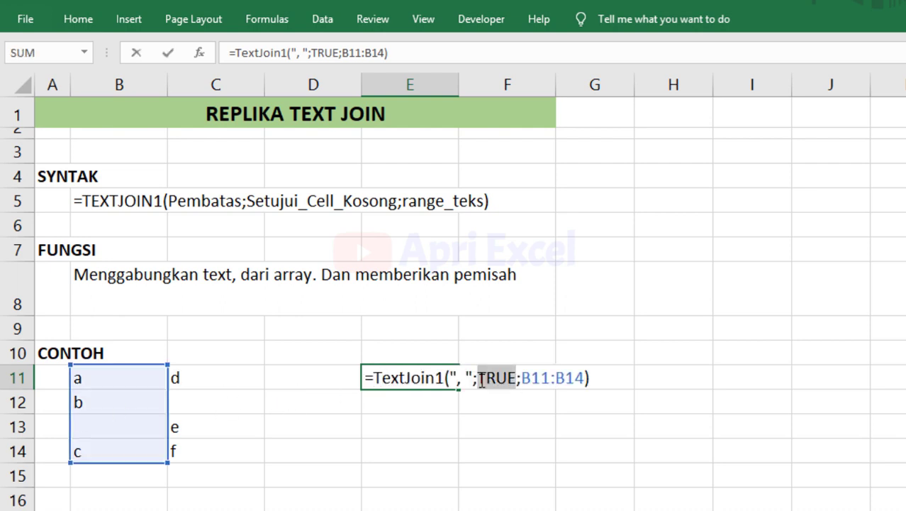
type("fals")
double_click(505, 397)
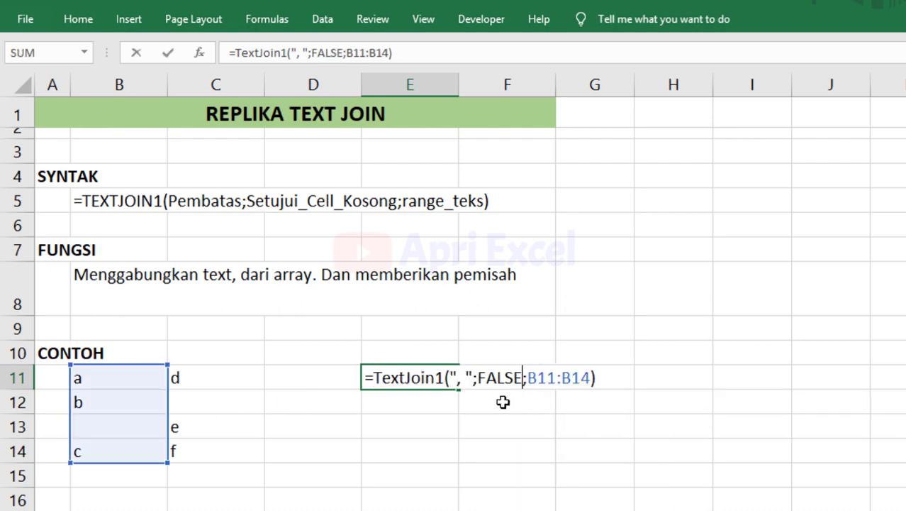
key("Return")
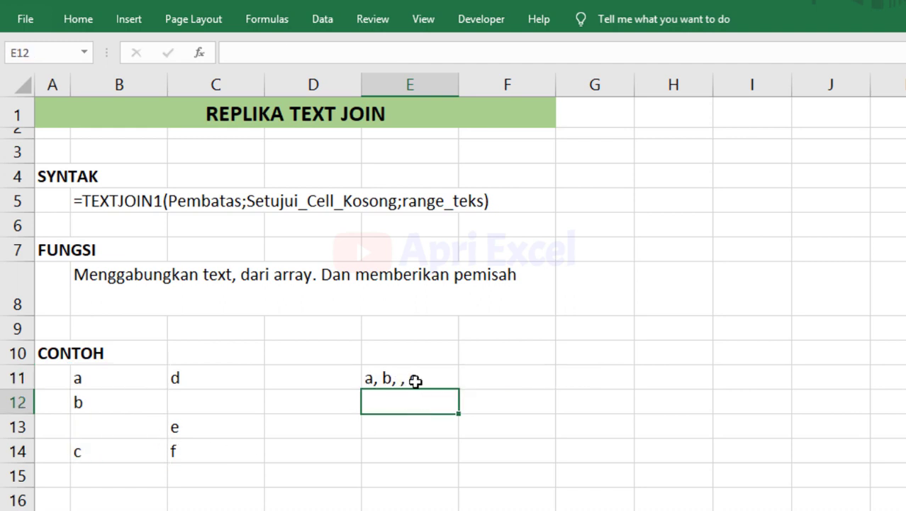
Copy E11's TextJoin1 formula into E12 with the range widened to B11:C14.
double_click(415, 381)
left_click_drag(613, 376, 422, 333)
key("ctrl+c")
double_click(402, 403)
key("ctrl+v")
left_click_drag(589, 401, 533, 402)
left_click_drag(168, 463, 265, 463)
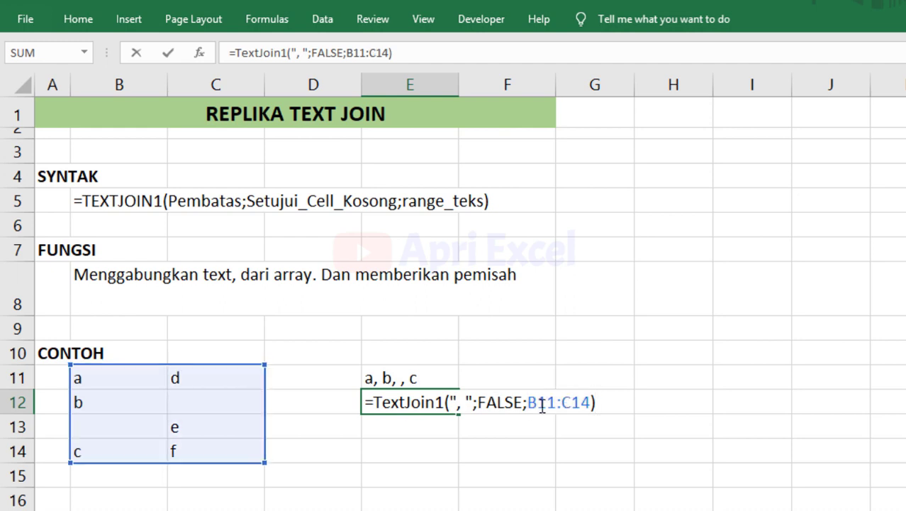
key("Return")
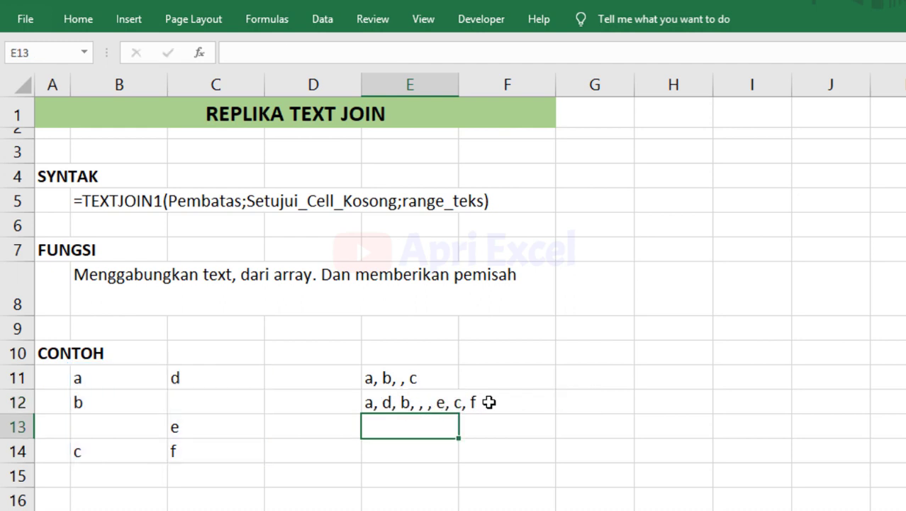
Copy the formula to E13 using two ranges B11:B14;C11:C15, which returns #VALUE!
left_click(441, 402)
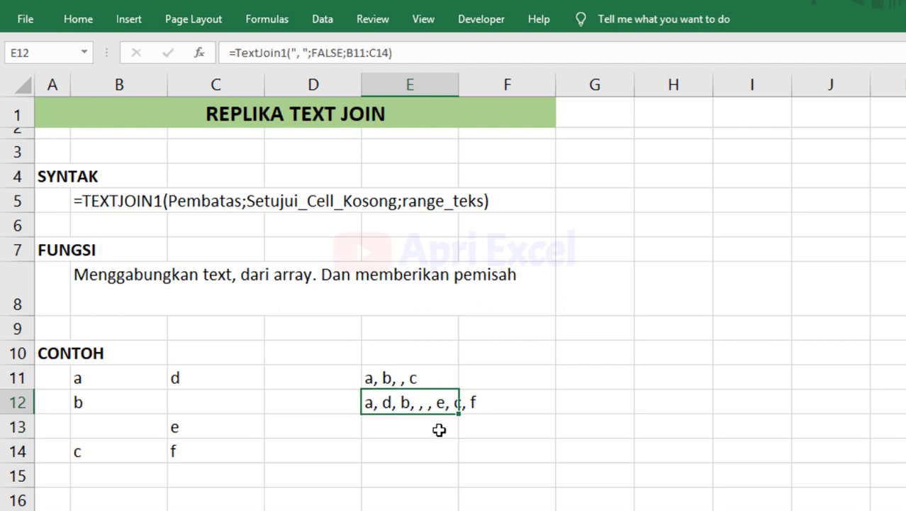
key("ctrl+c")
left_click(433, 426)
key("ctrl+v")
double_click(439, 424)
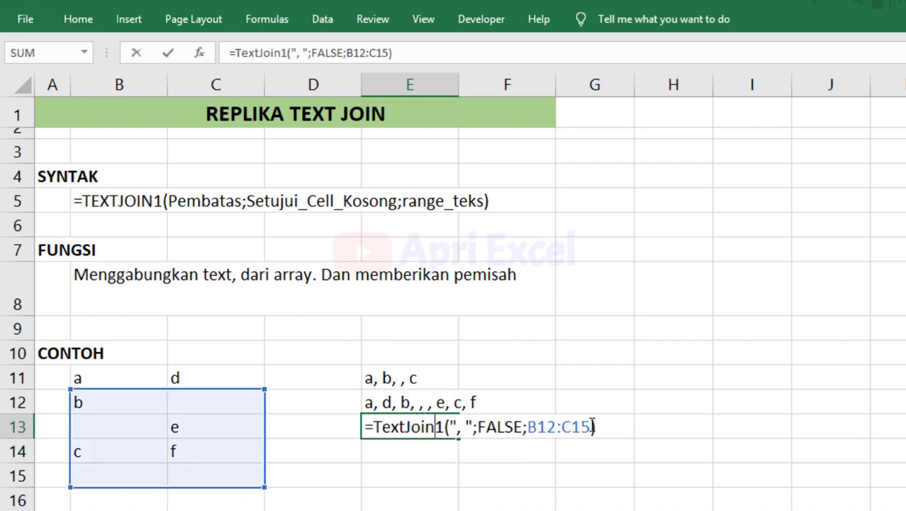
left_click_drag(592, 426, 528, 425)
left_click_drag(114, 379, 122, 463)
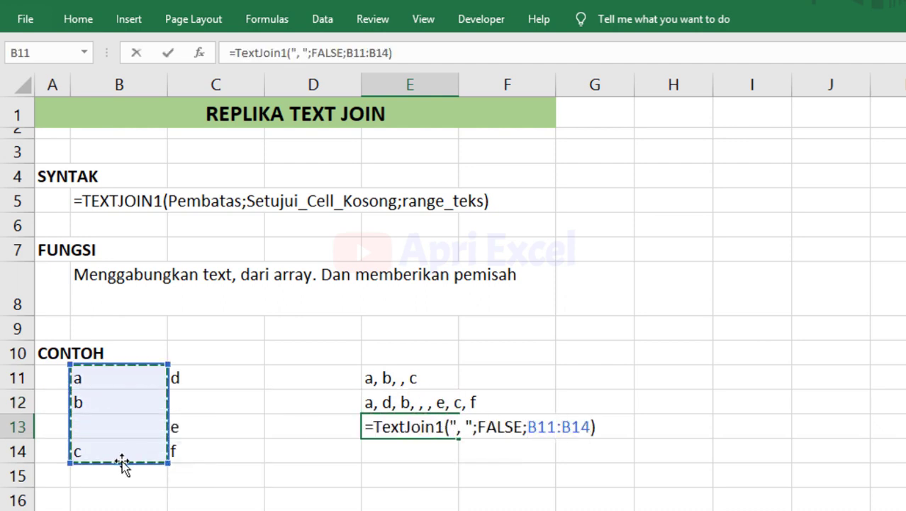
type(";")
left_click_drag(207, 372, 215, 463)
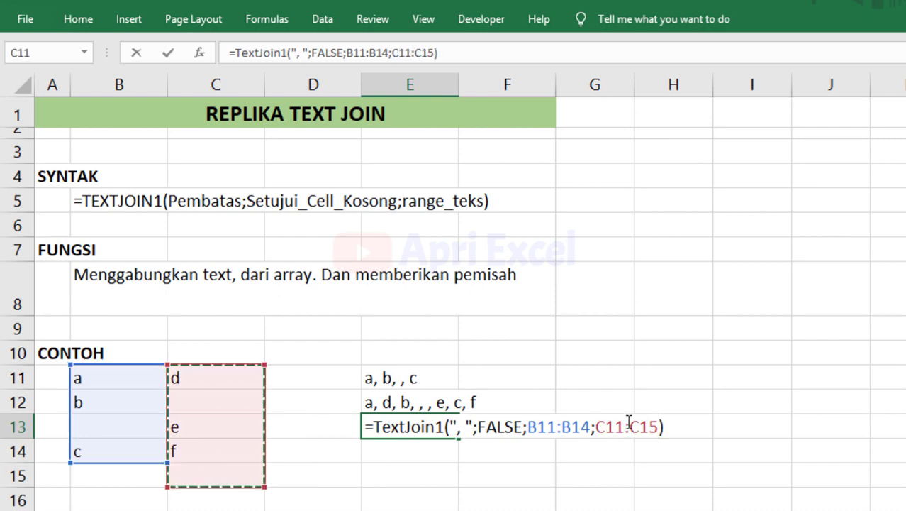
key("Return")
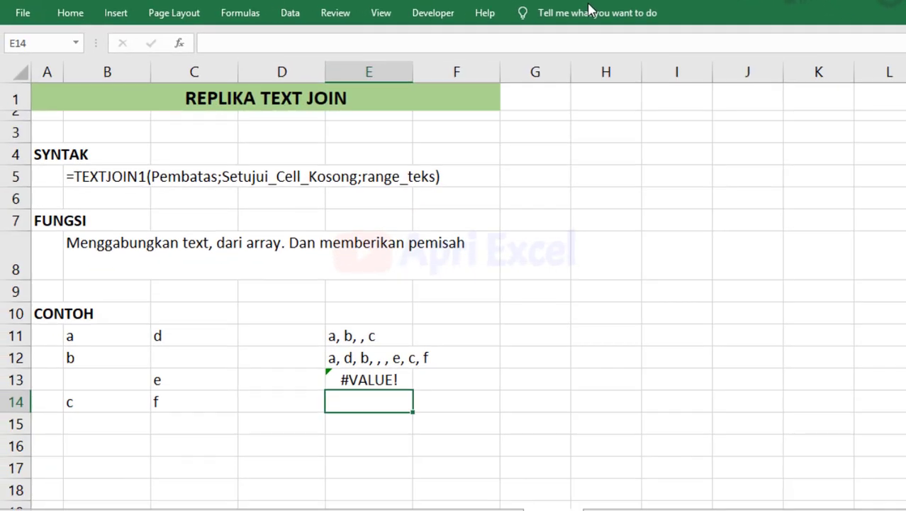
Open the VBA editor with Alt+F11 and expand VBAProject to reach its password prompt.
left_click(373, 213)
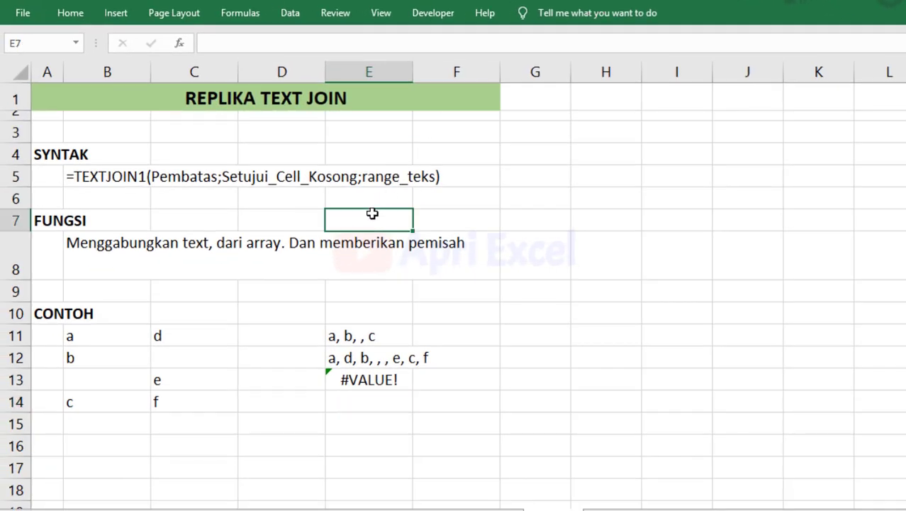
left_click(477, 292)
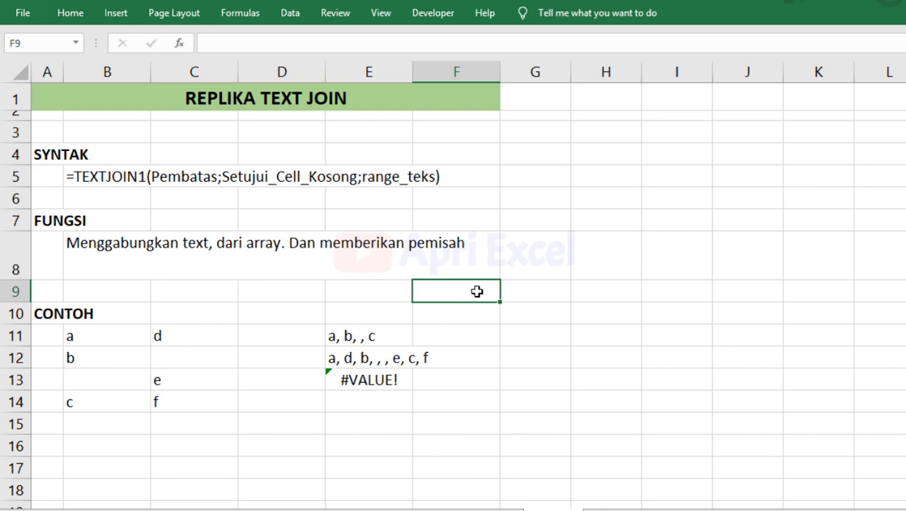
key("alt+F11")
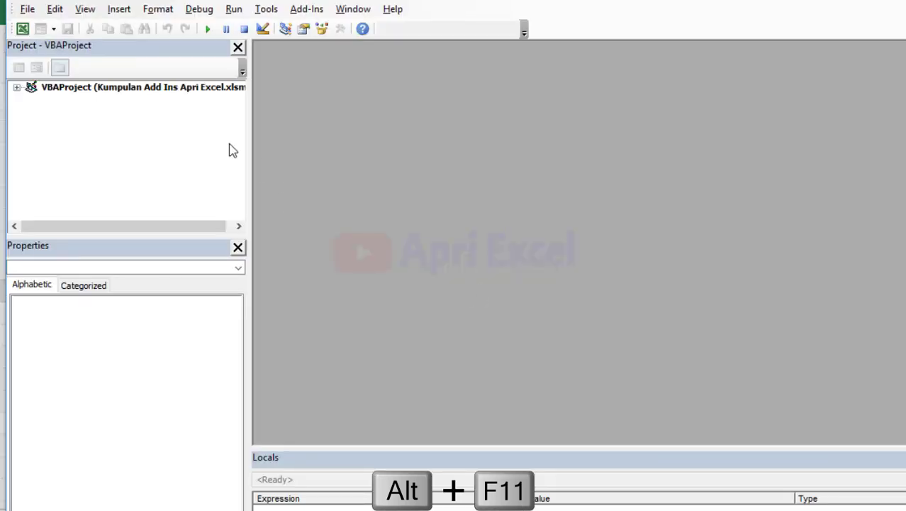
double_click(149, 89)
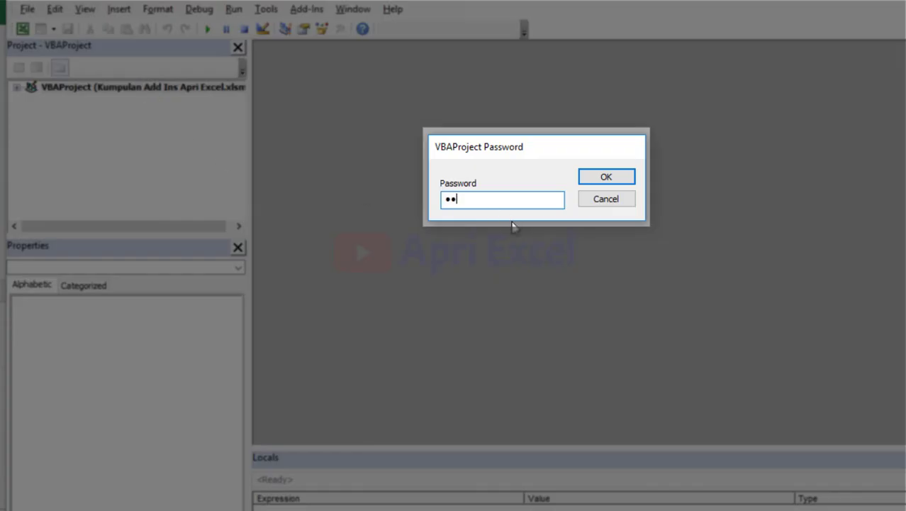
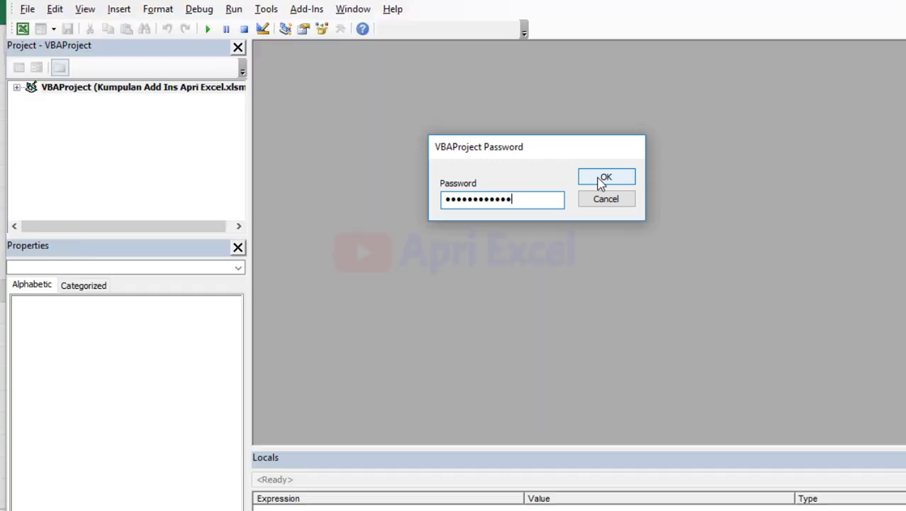
Unlock the add-in's VBA project with its password and expand Microsoft Excel Objects.
left_click(602, 182)
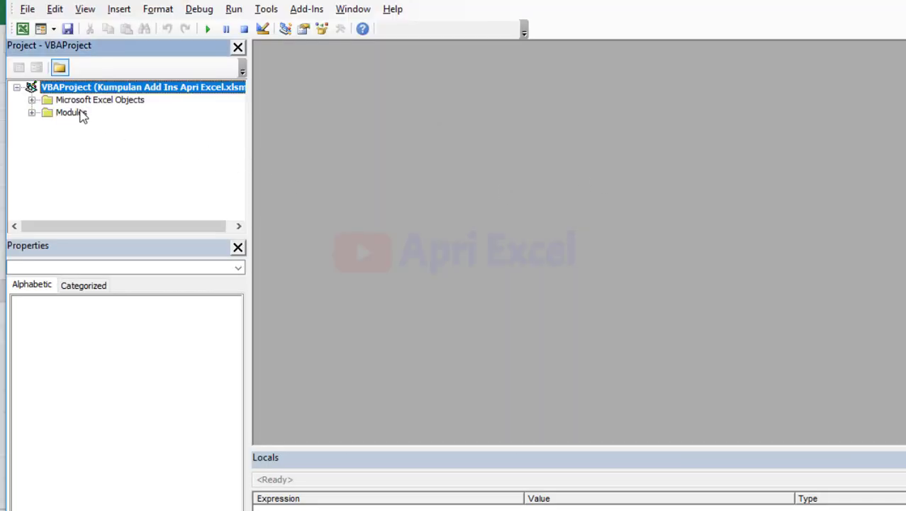
left_click(32, 101)
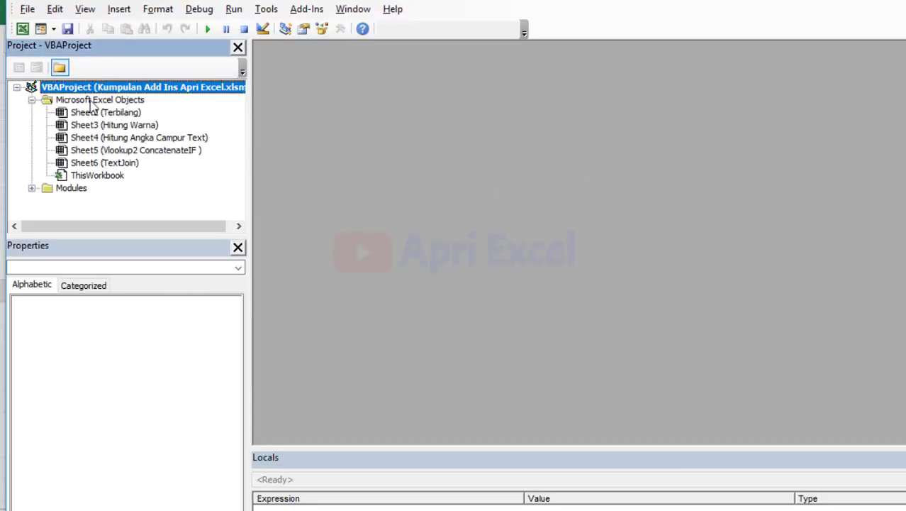
Expand Modules and view the Ambil_Angka, Ambil_Text and concatenate2 module code.
left_click(77, 191)
double_click(77, 190)
double_click(83, 101)
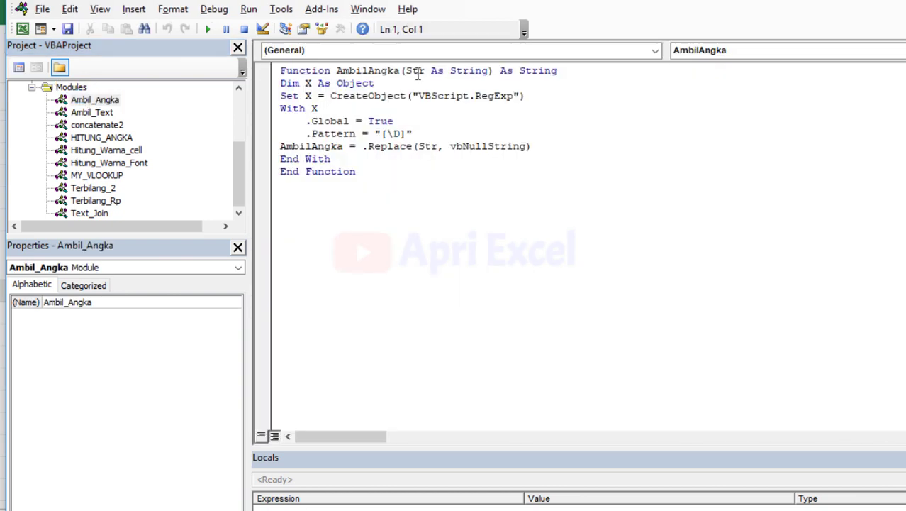
double_click(86, 112)
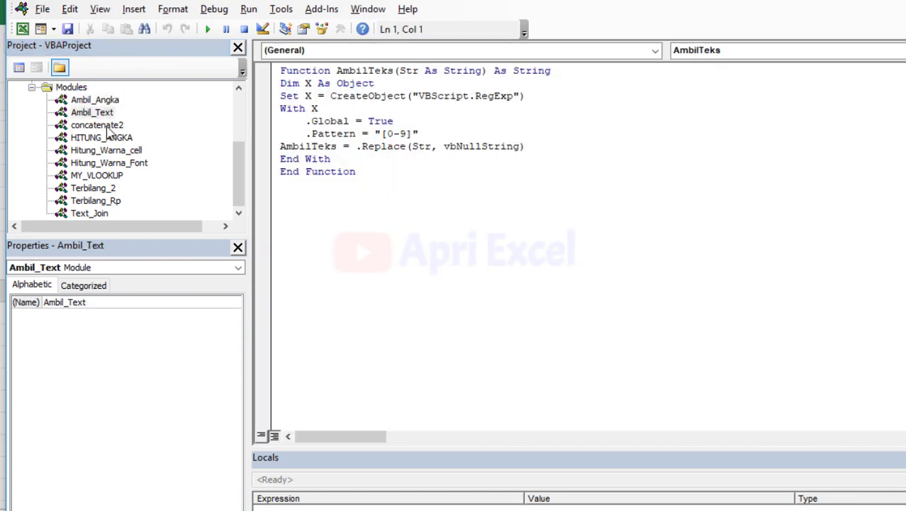
double_click(107, 126)
left_click(409, 145)
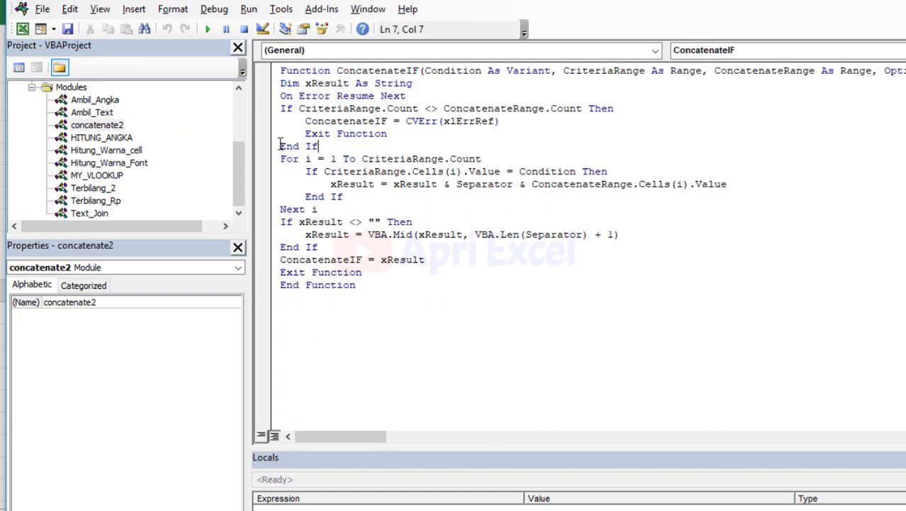
Insert a new Module1 containing a stub Function a().
right_click(80, 89)
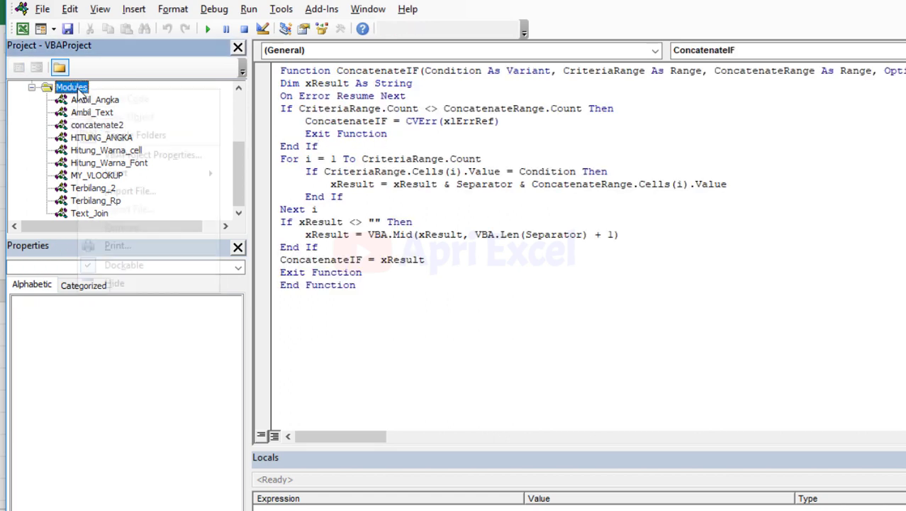
mouse_move(160, 175)
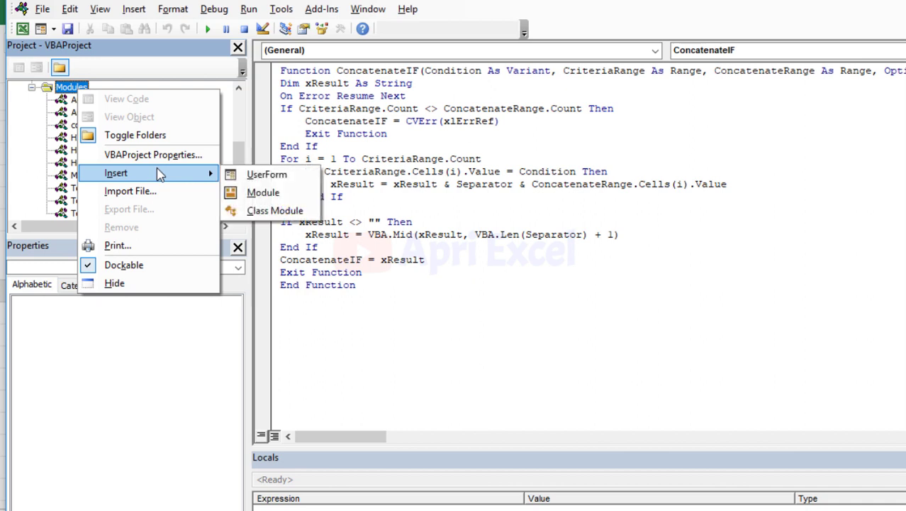
left_click(261, 197)
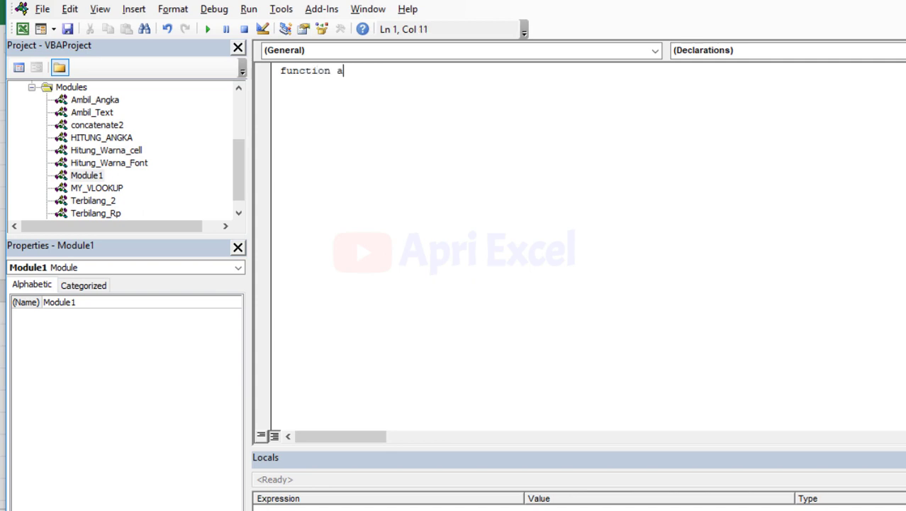
type("function a()")
key("Return")
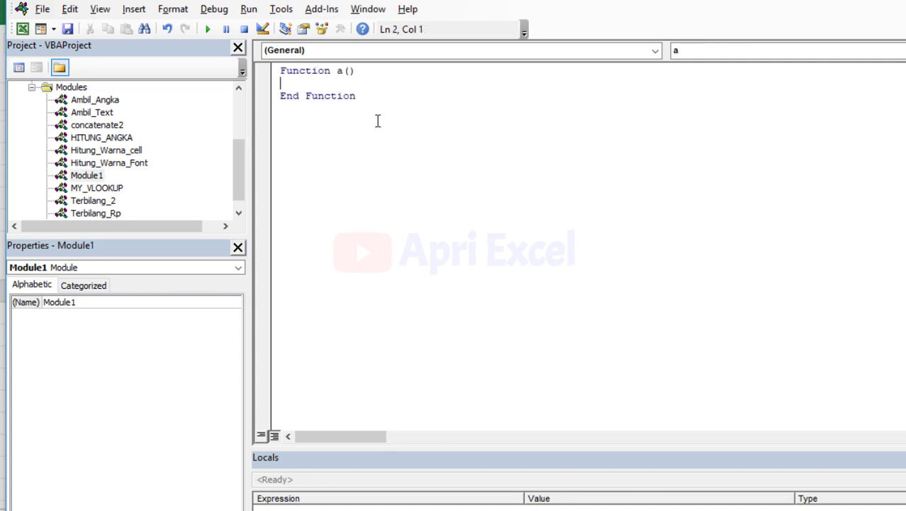
left_click(346, 74)
left_click(874, 48)
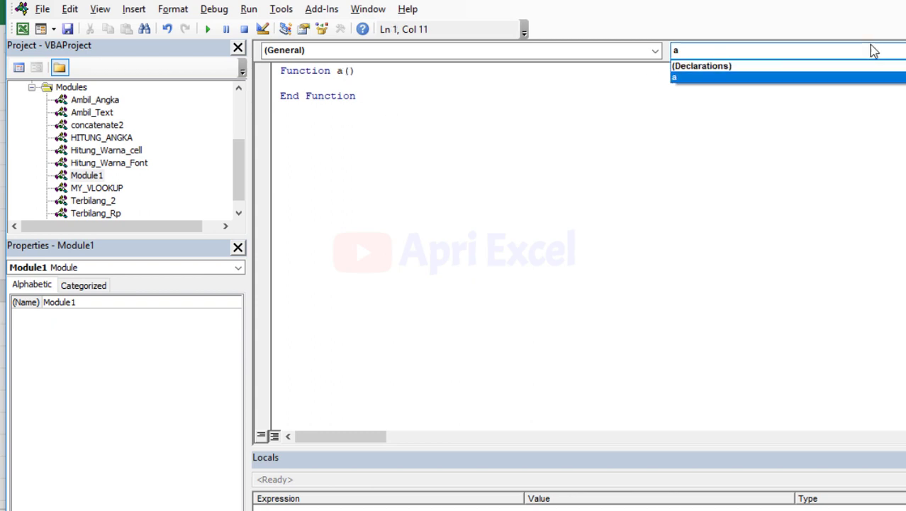
left_click(771, 57)
Remove Module1 without exporting it, then view the Text_Join module code.
right_click(88, 176)
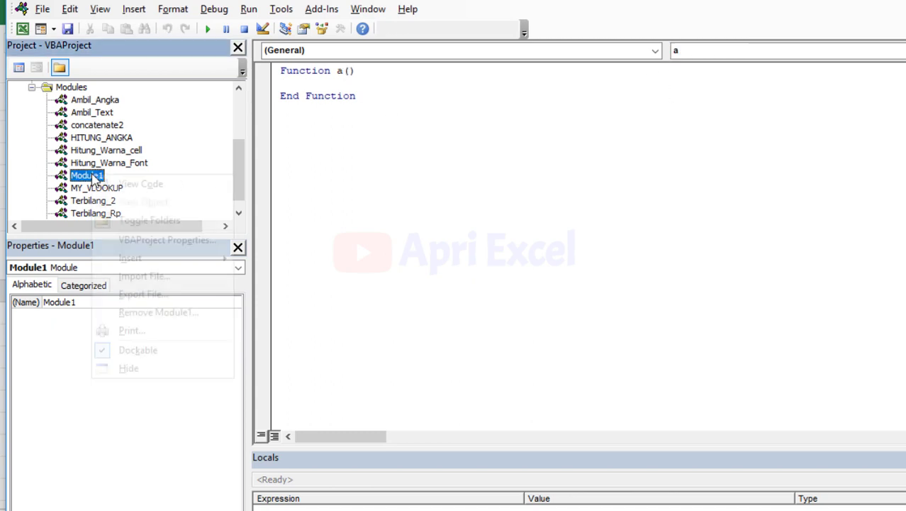
left_click(166, 320)
left_click(516, 329)
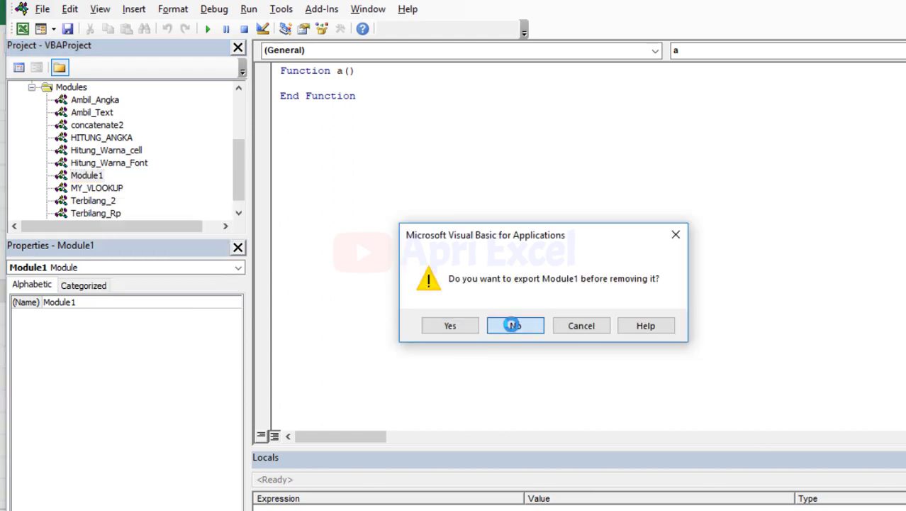
double_click(89, 213)
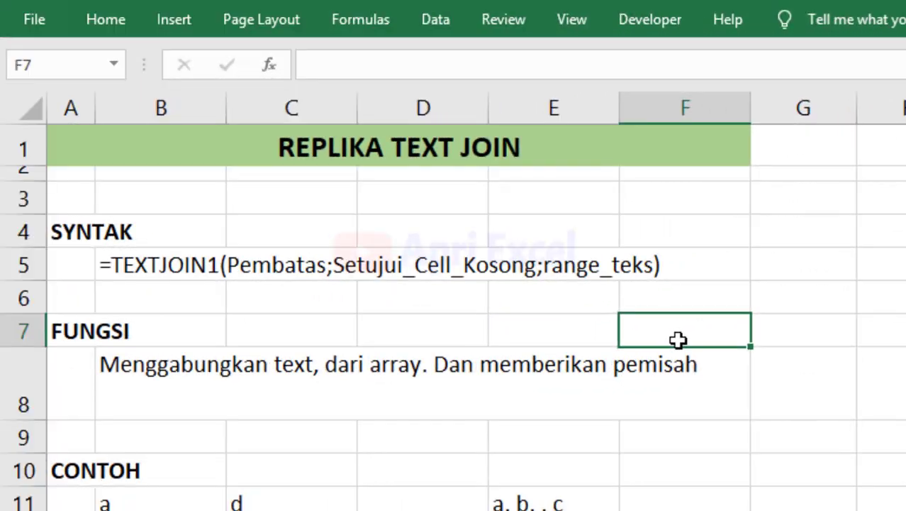
Start Save As on this computer with file type Excel Add-in (*.xlam).
left_click(36, 16)
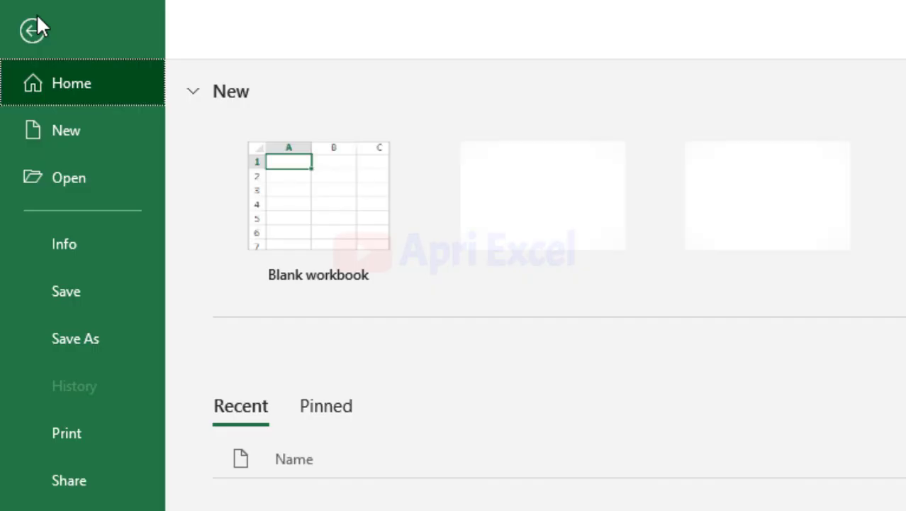
left_click(84, 336)
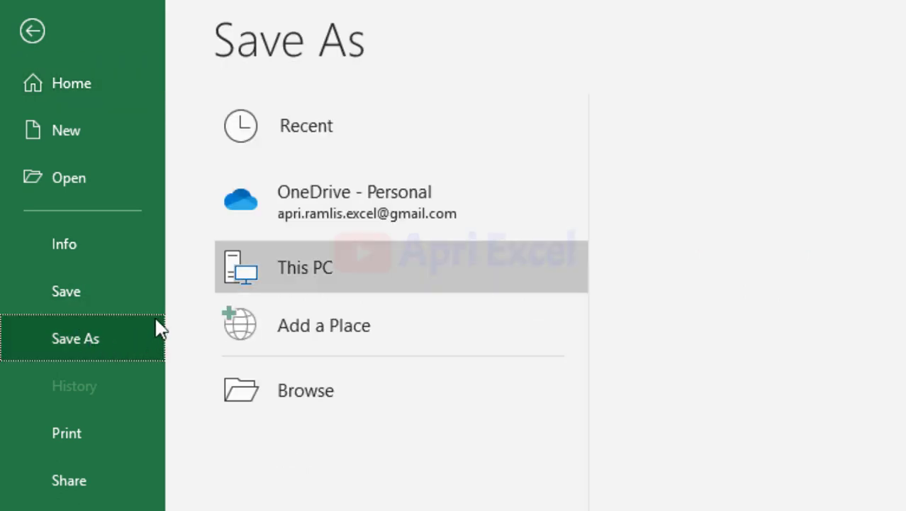
left_click(295, 272)
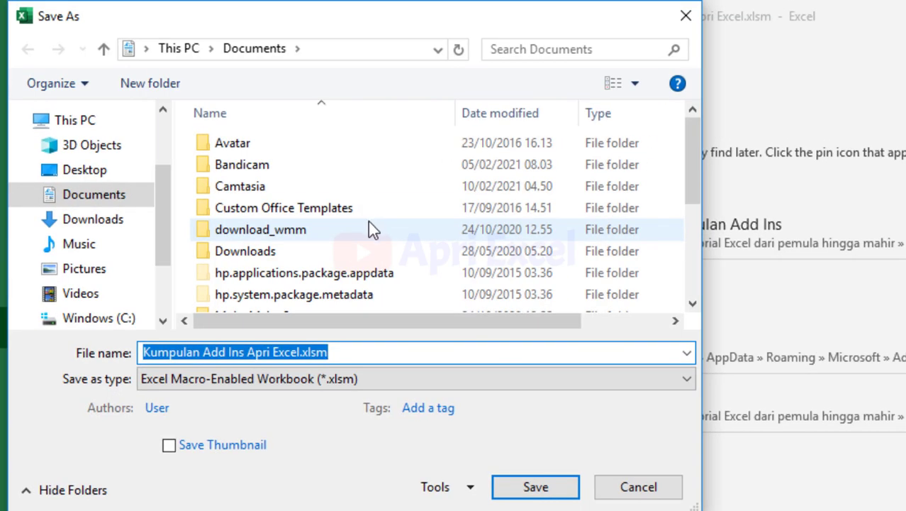
left_click(339, 383)
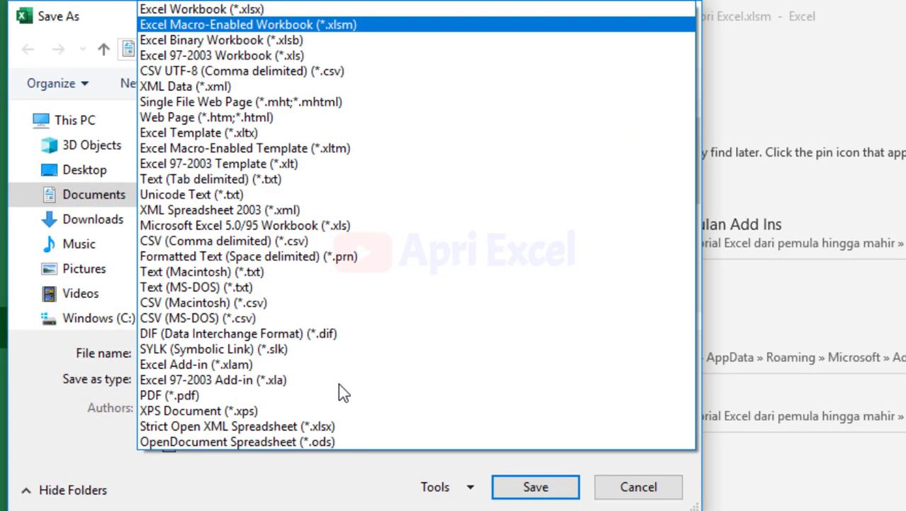
left_click(193, 360)
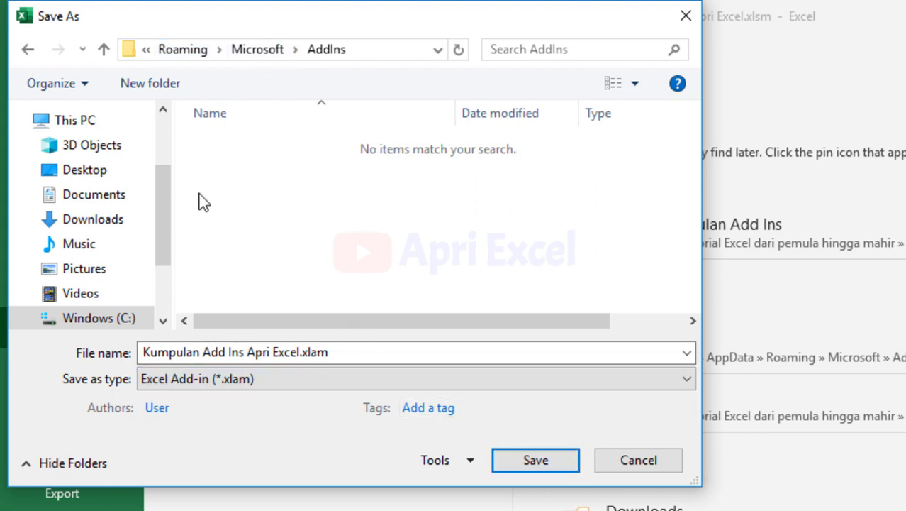
Return to the AddIns folder and save as Kumpulan Add Ins Apri Excel.xlam.
left_click_drag(164, 219, 162, 282)
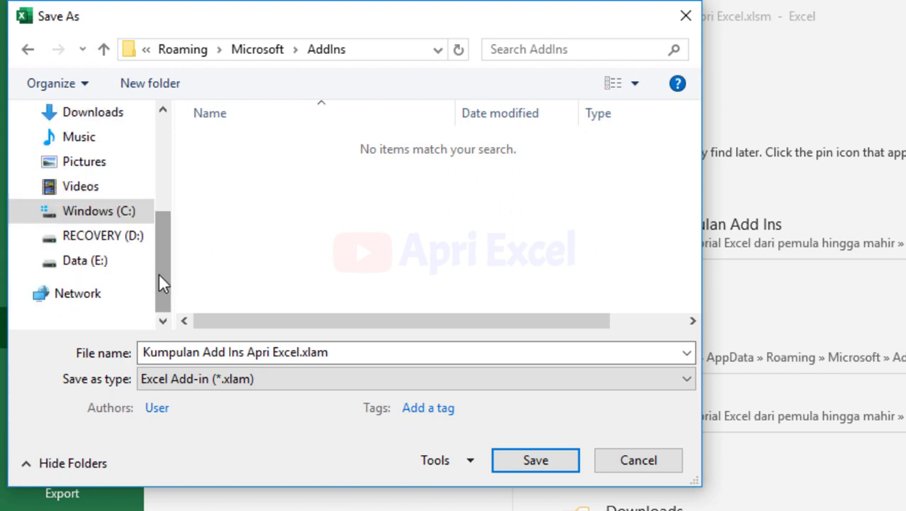
left_click(124, 260)
left_click(112, 235)
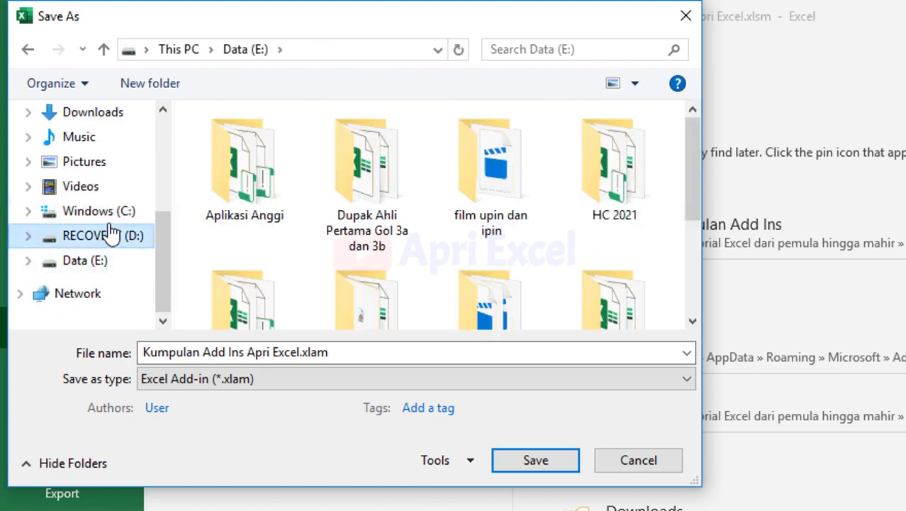
left_click(113, 213)
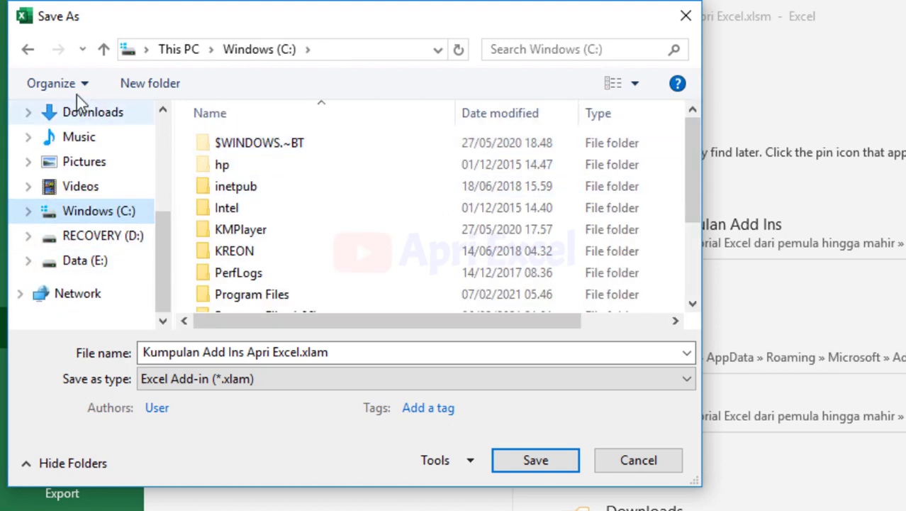
left_click(29, 51)
left_click(30, 51)
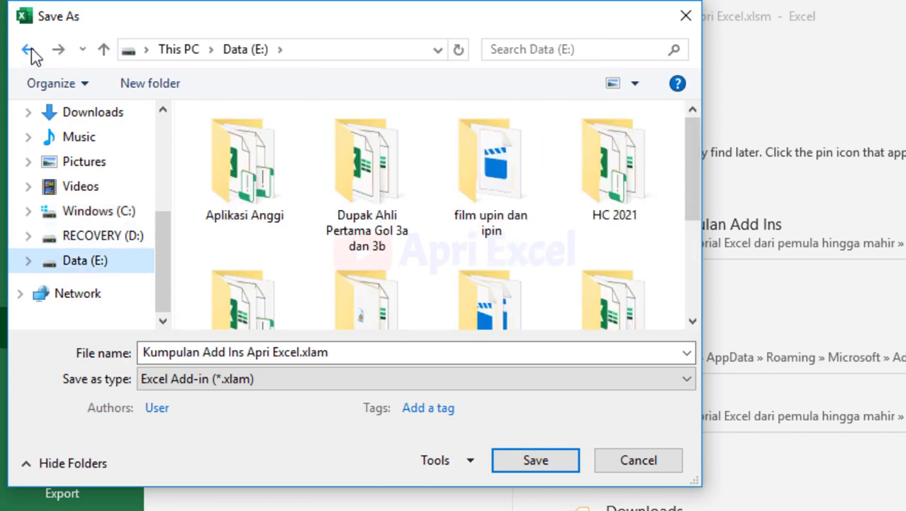
left_click(30, 51)
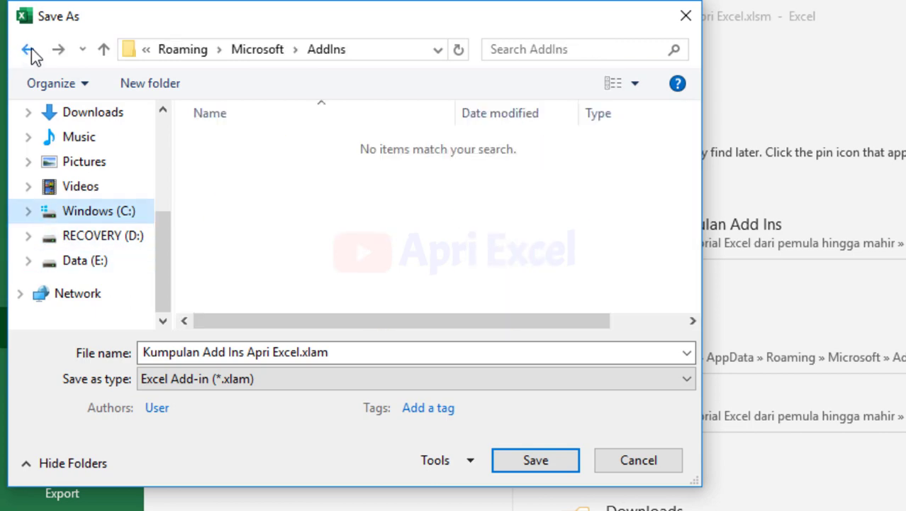
left_click(541, 463)
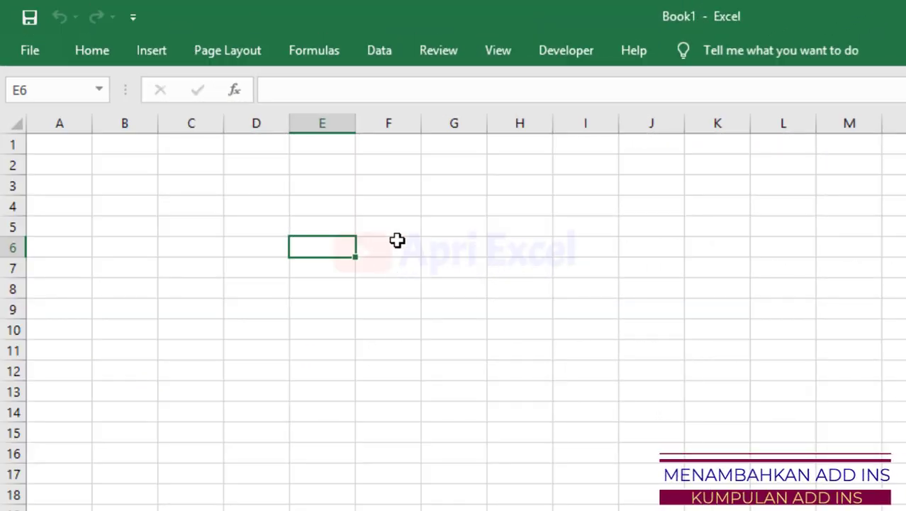
In Options > Add-ins > Excel Add-ins, tick Kumpulan Add Ins Apri Excel and confirm.
left_click(31, 51)
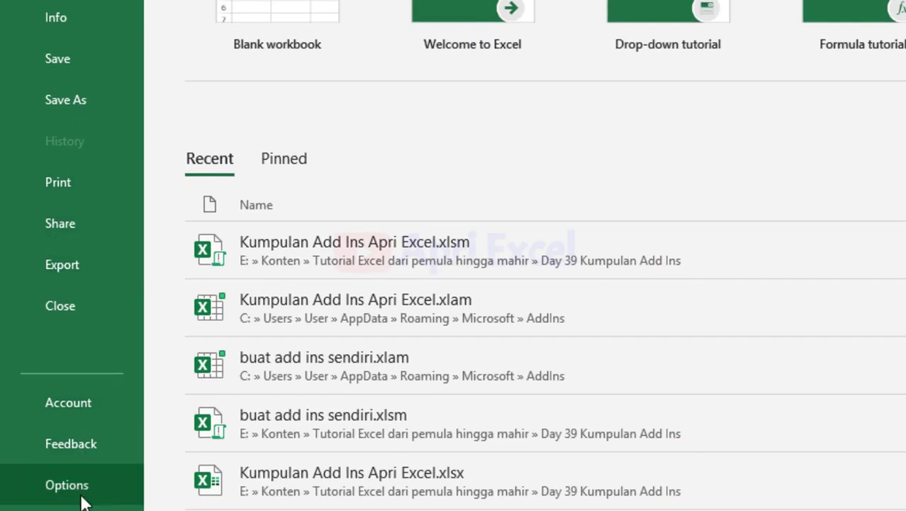
left_click(82, 502)
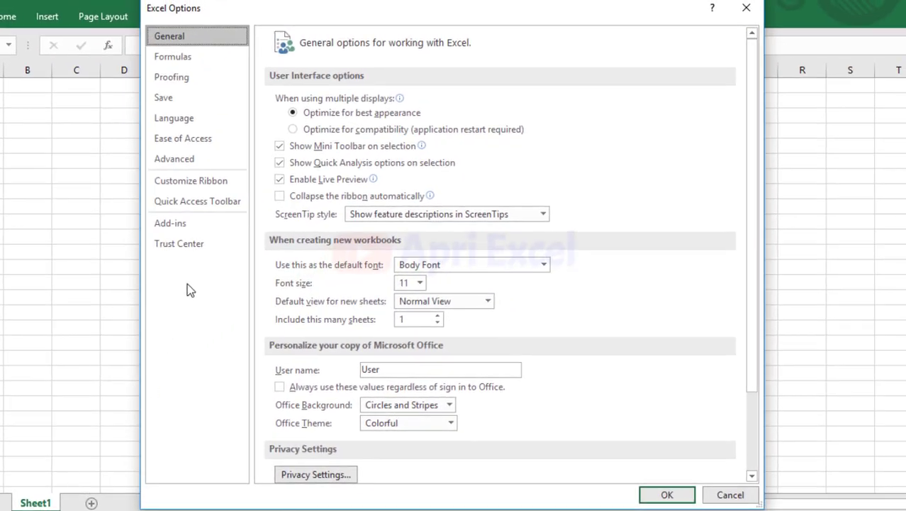
left_click(199, 227)
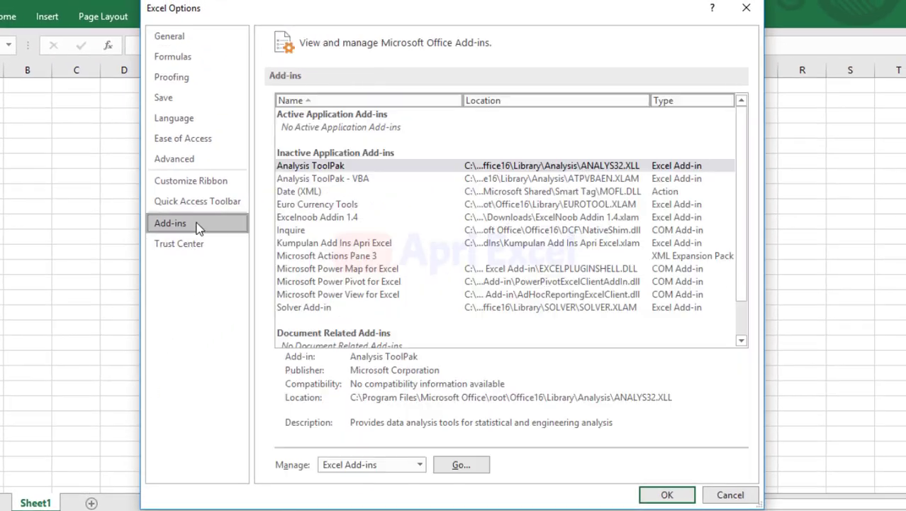
left_click(461, 464)
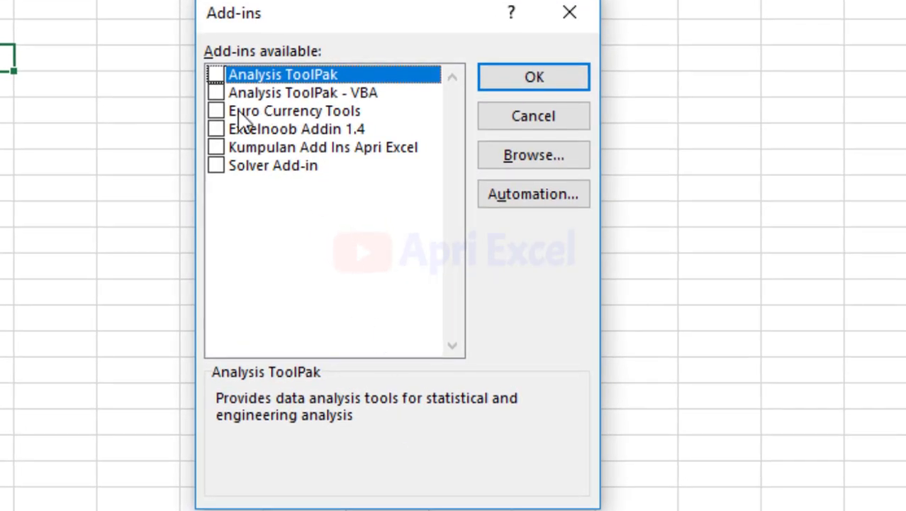
left_click(215, 147)
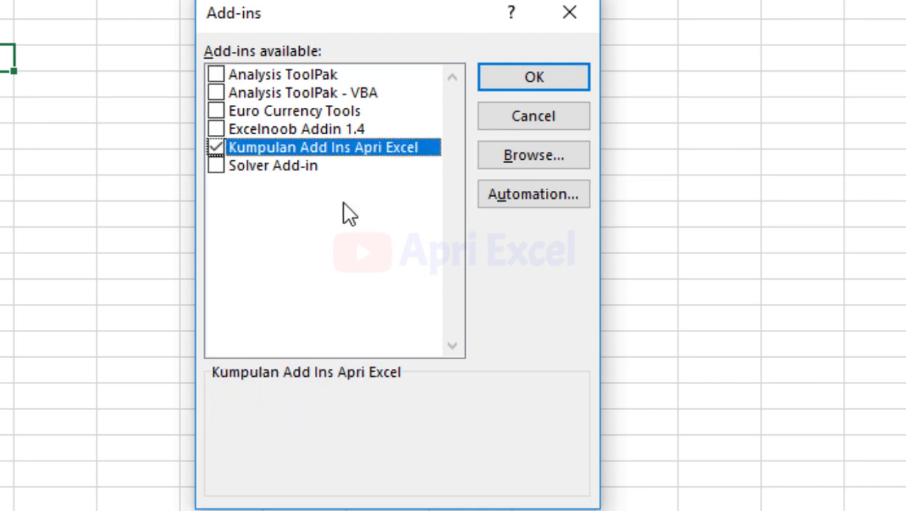
left_click(510, 156)
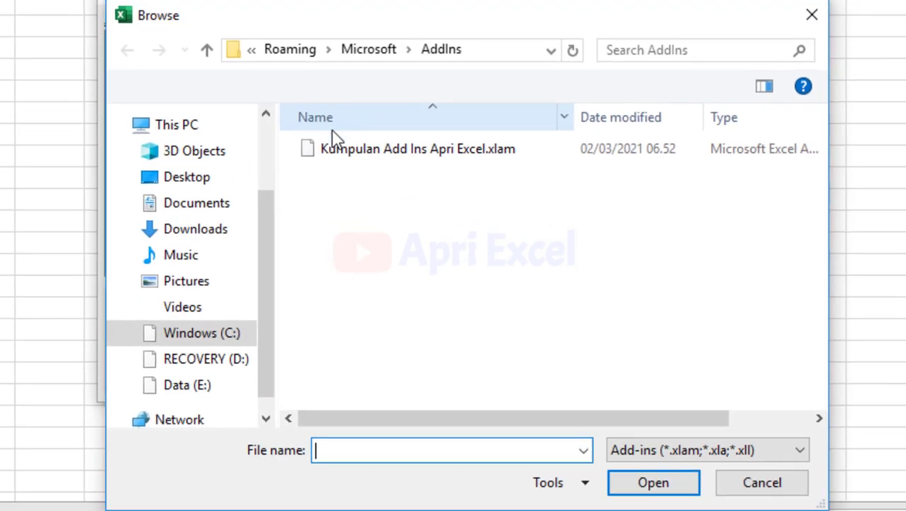
left_click_drag(259, 238, 267, 321)
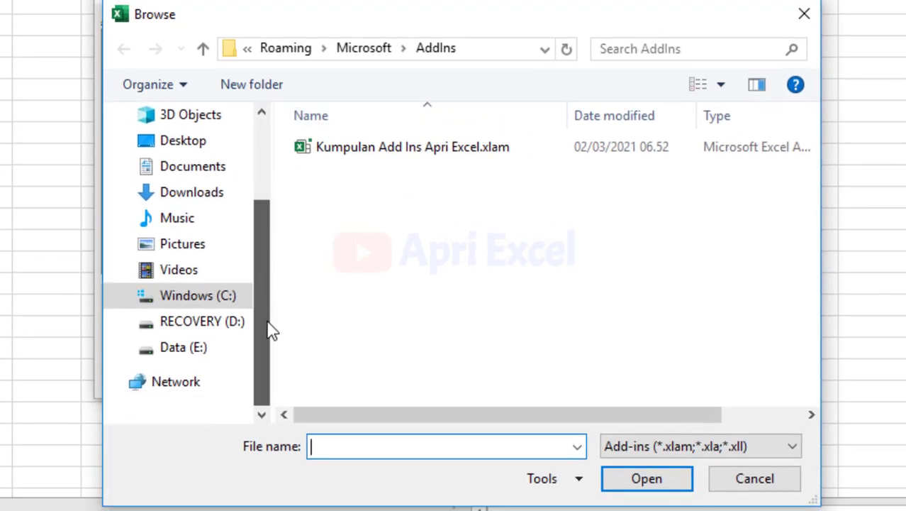
left_click(205, 325)
left_click(209, 351)
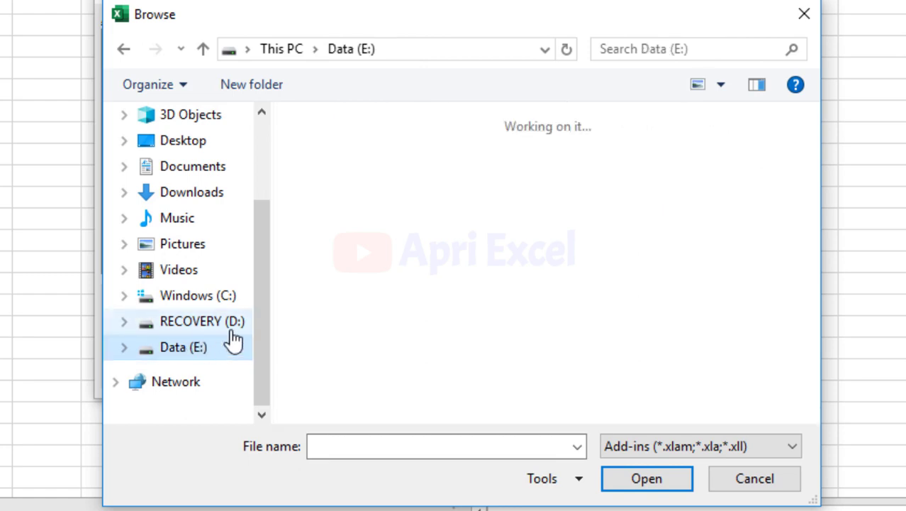
left_click(804, 21)
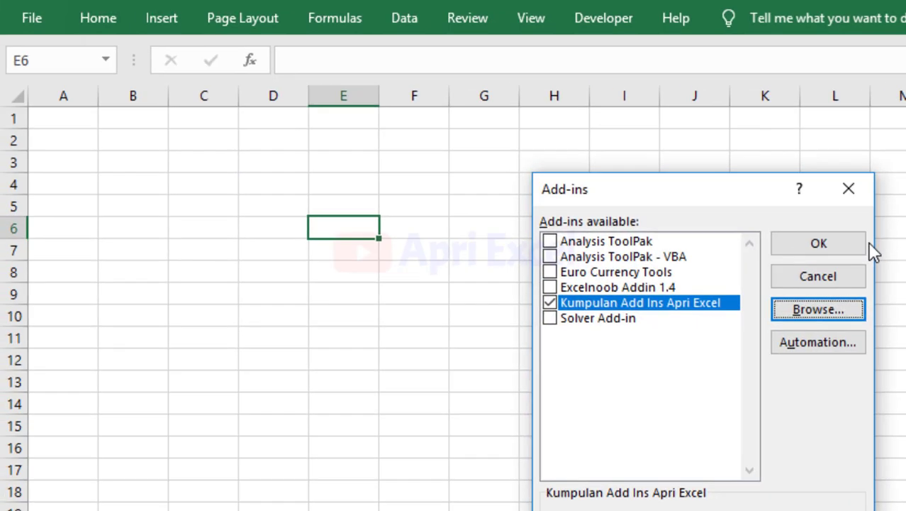
left_click(805, 243)
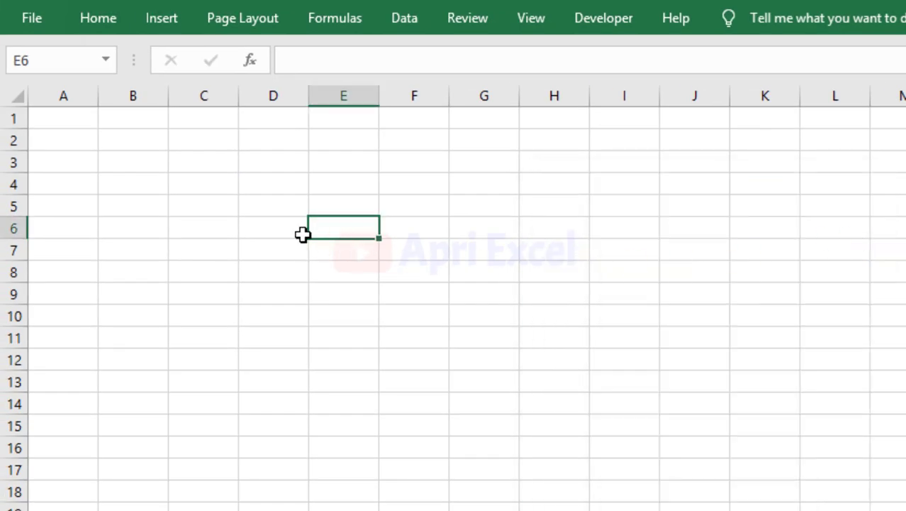
type("=te")
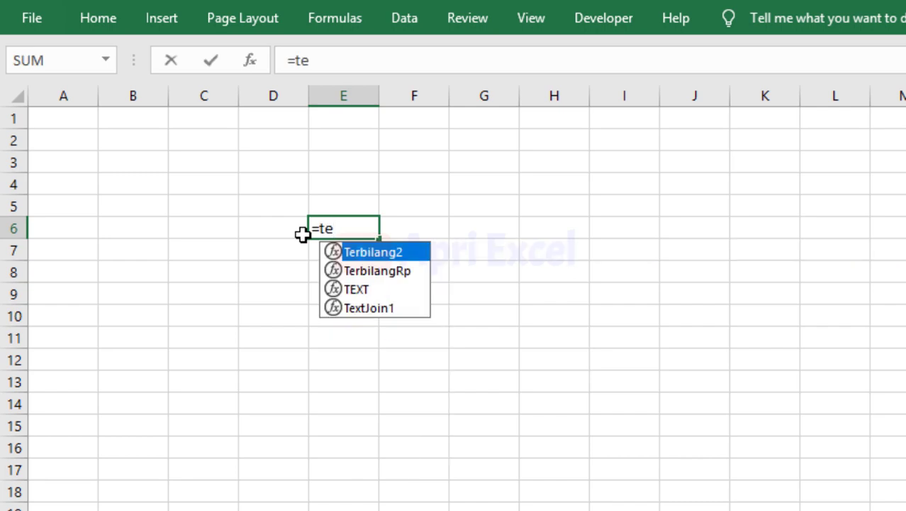
key("Escape")
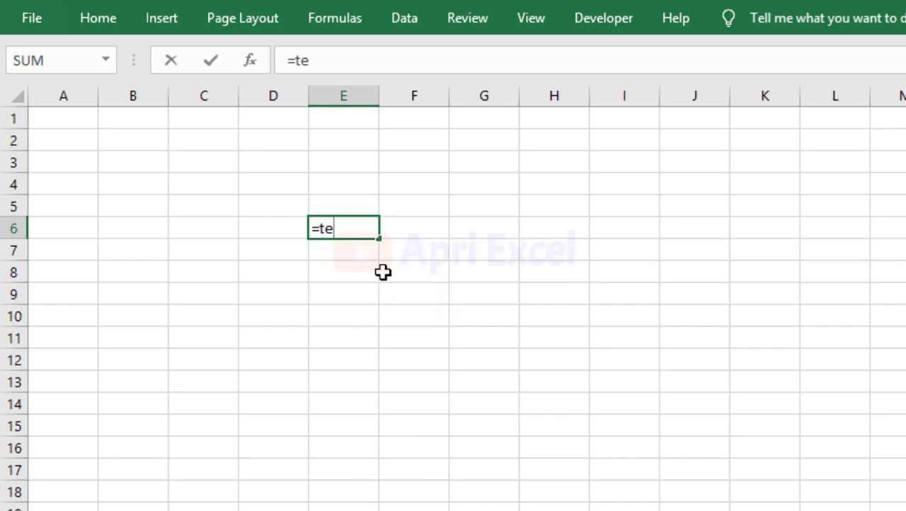
key("BackSpace")
type("hi")
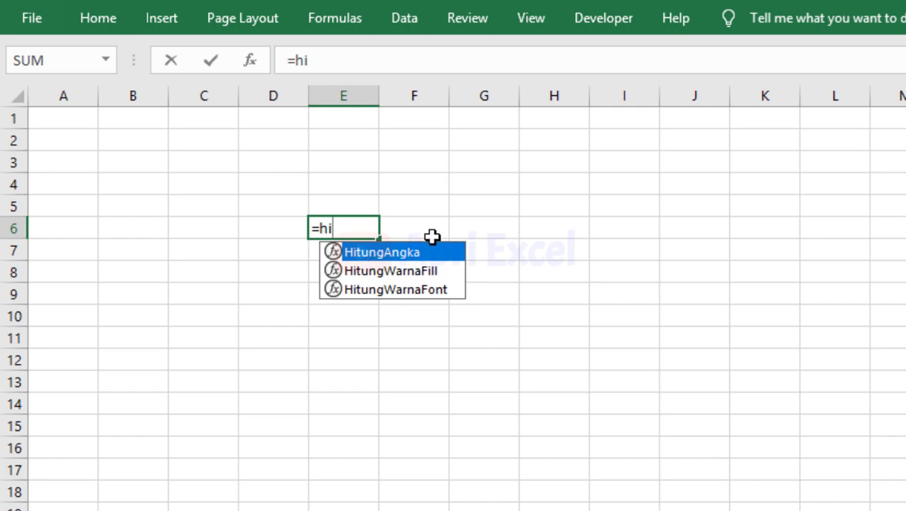
key("Escape")
key("Escape")
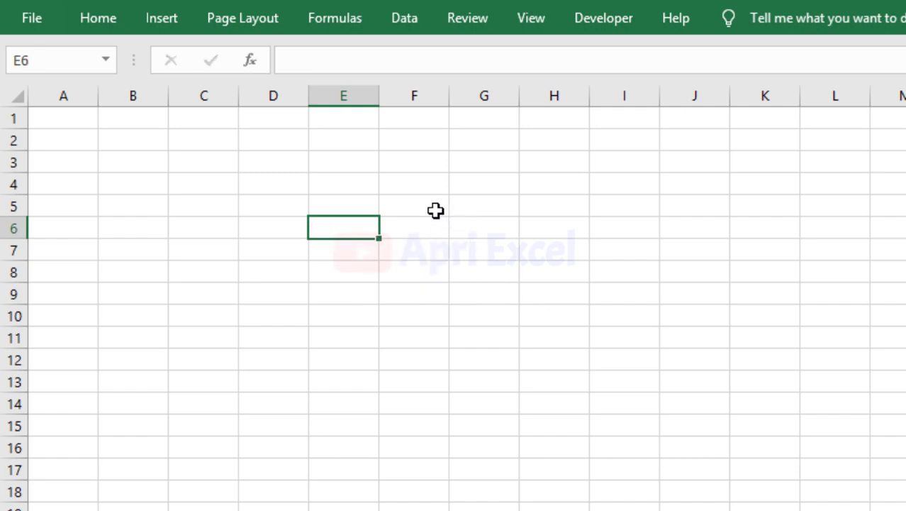